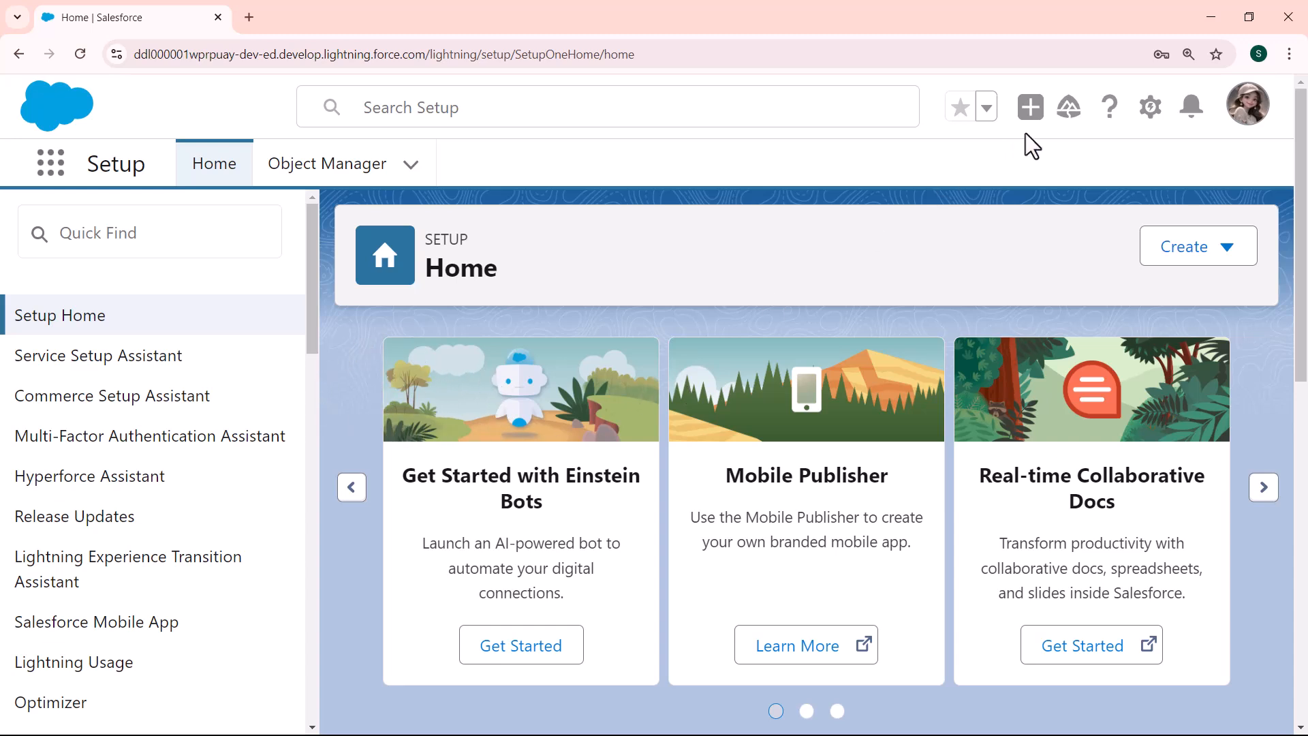
- Open Setup in a new browser tab and bring up the full App Launcher list of apps and items
click(1149, 107)
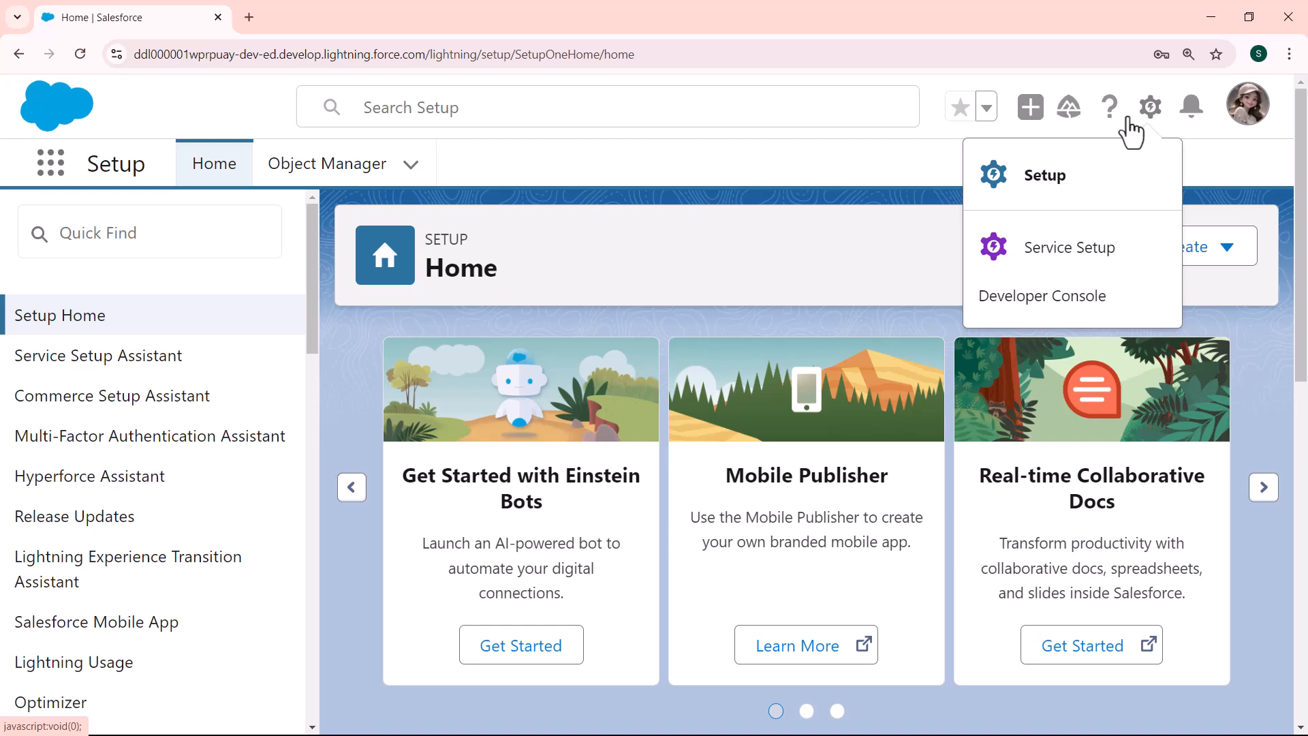
click(1065, 180)
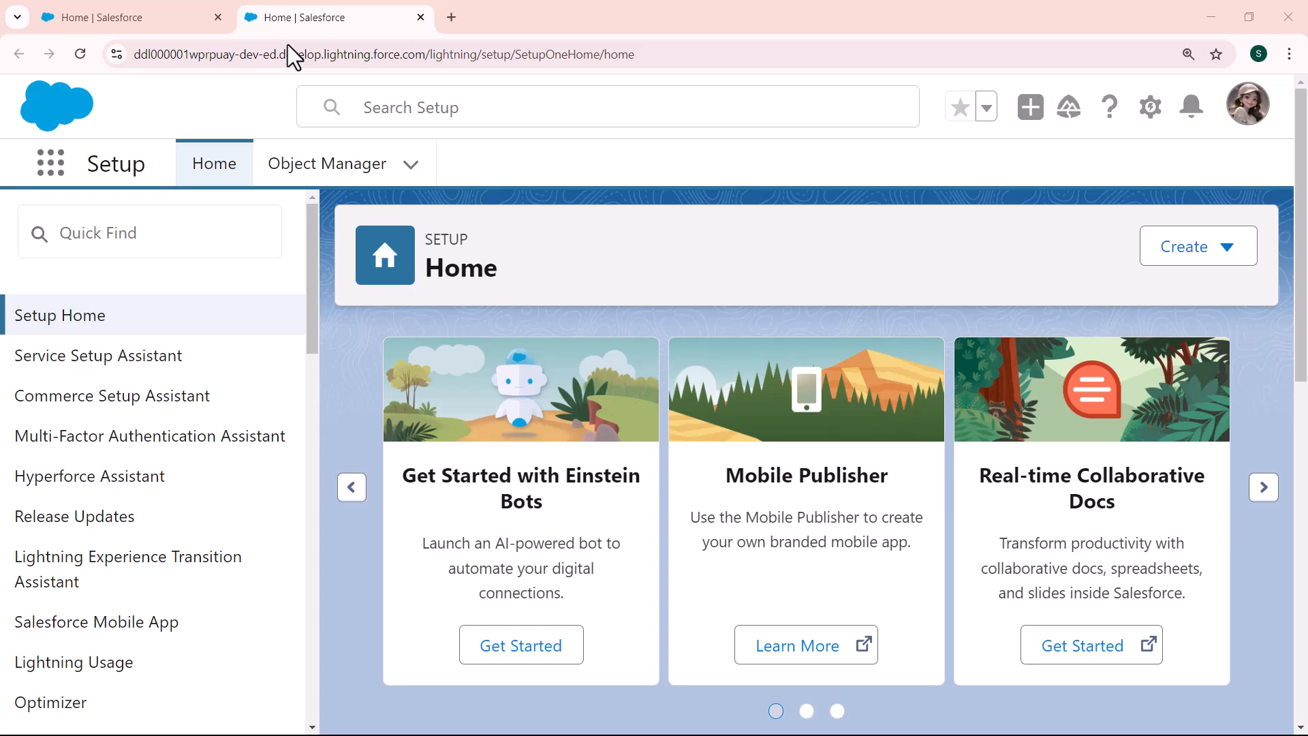
click(51, 164)
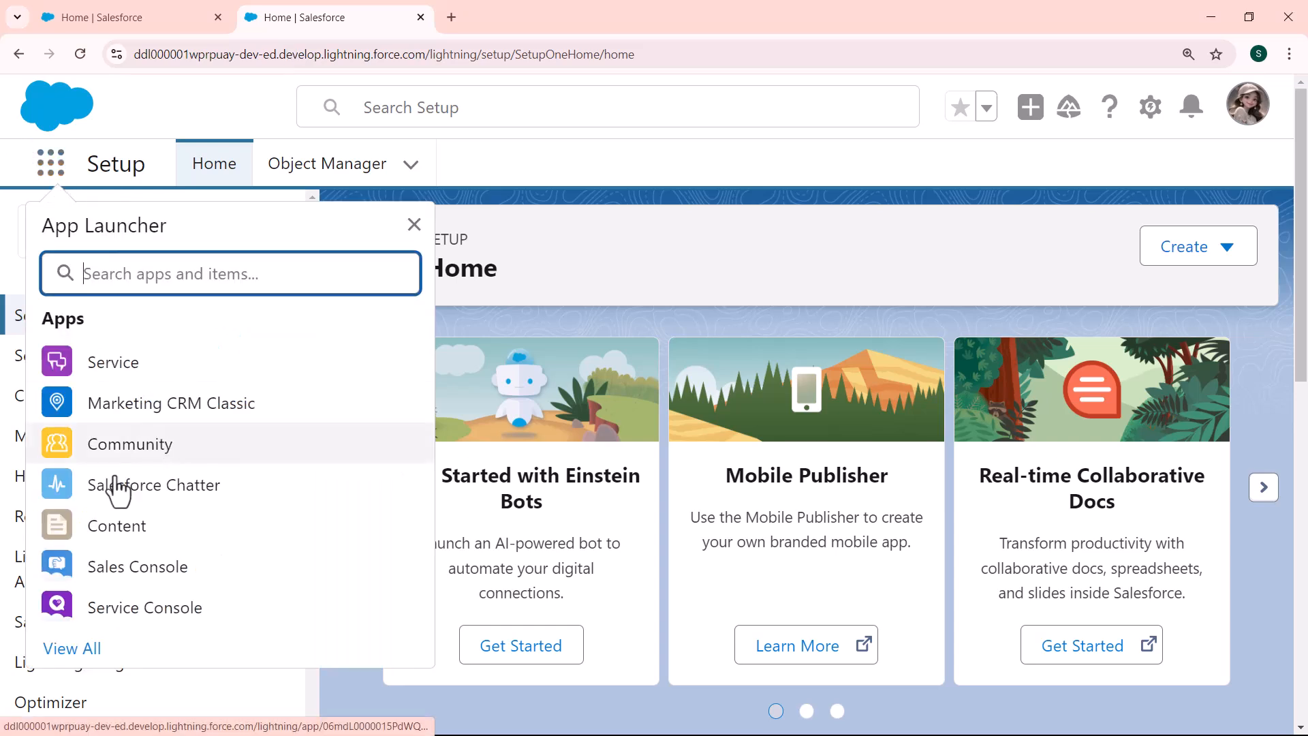
click(77, 648)
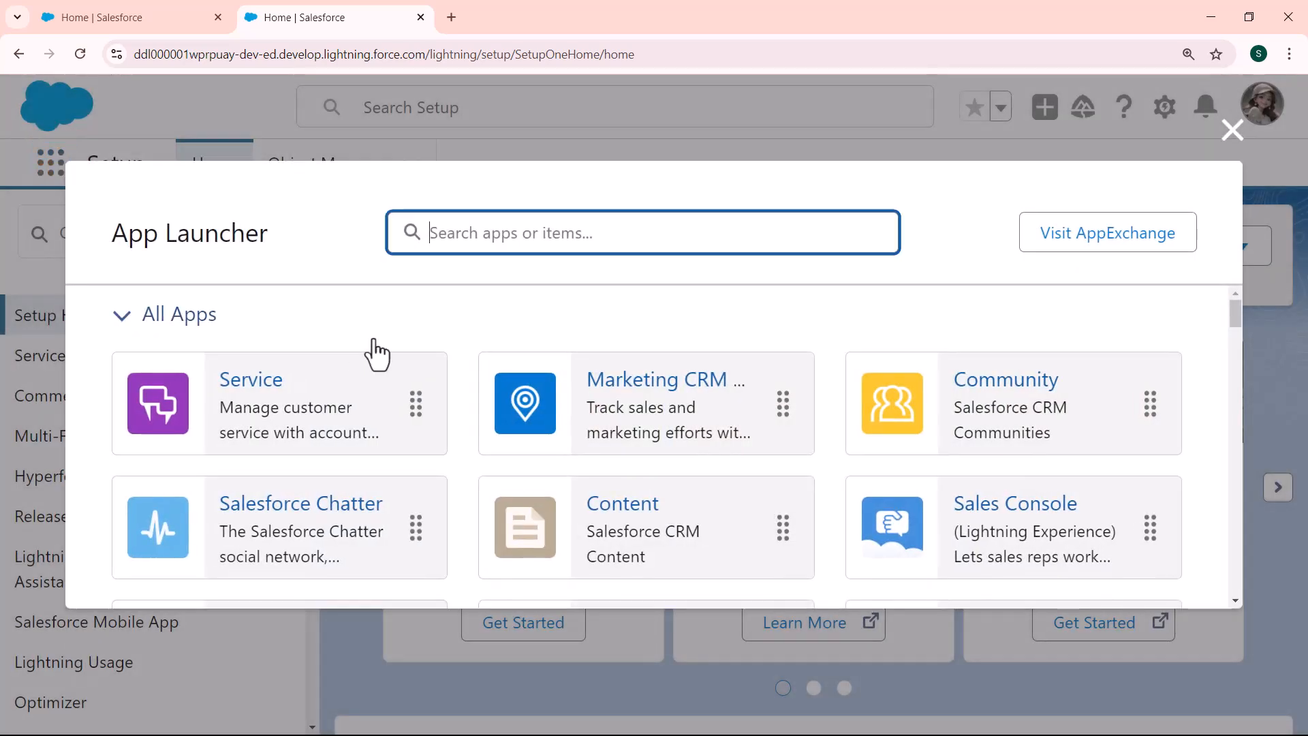
- Search the App Launcher for "enh" and open Enhanced Letterheads
text(ench)
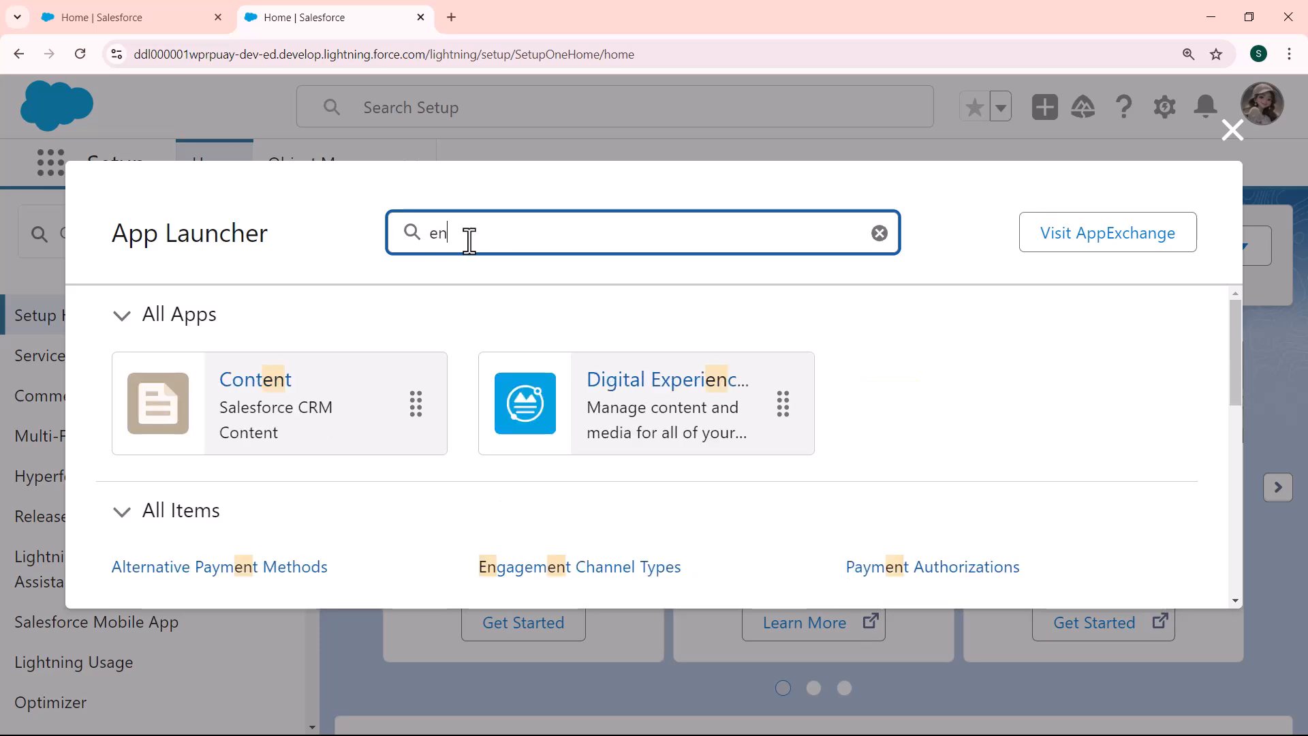
key(BackSpace)
key(BackSpace)
text(j)
key(BackSpace)
text(h)
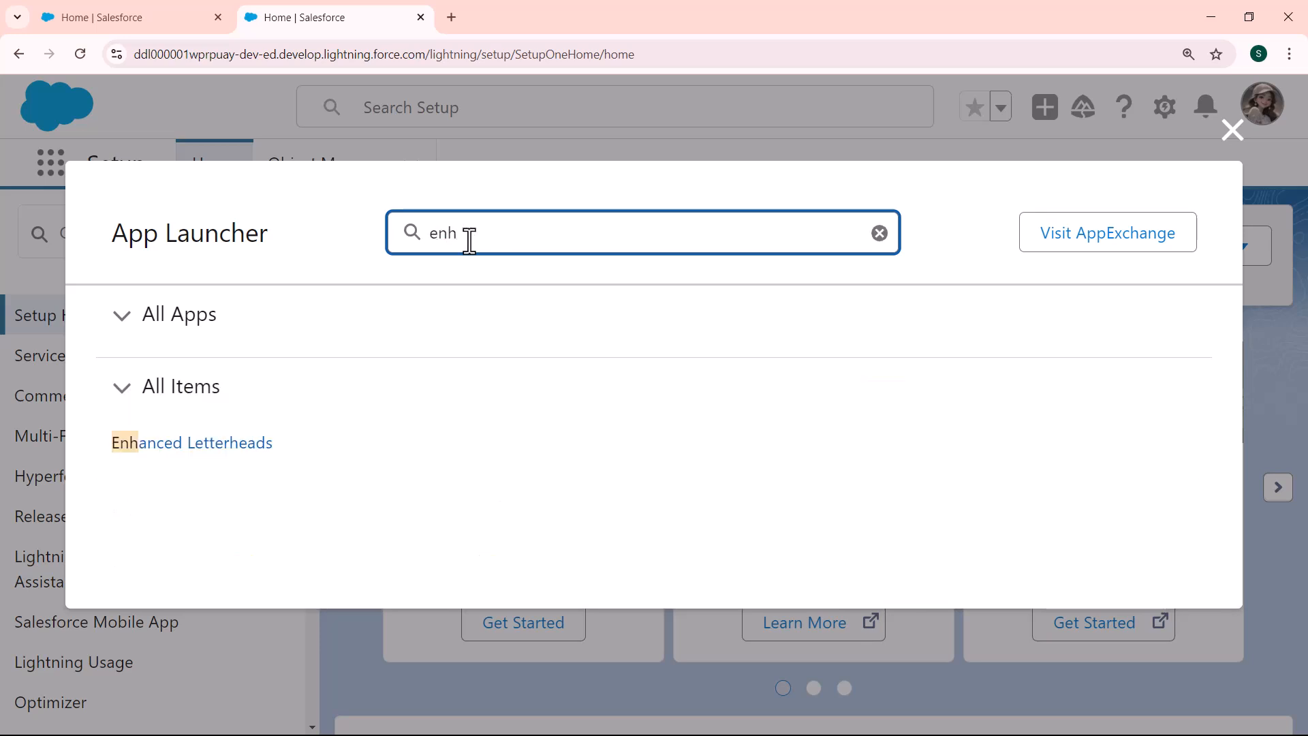
click(198, 448)
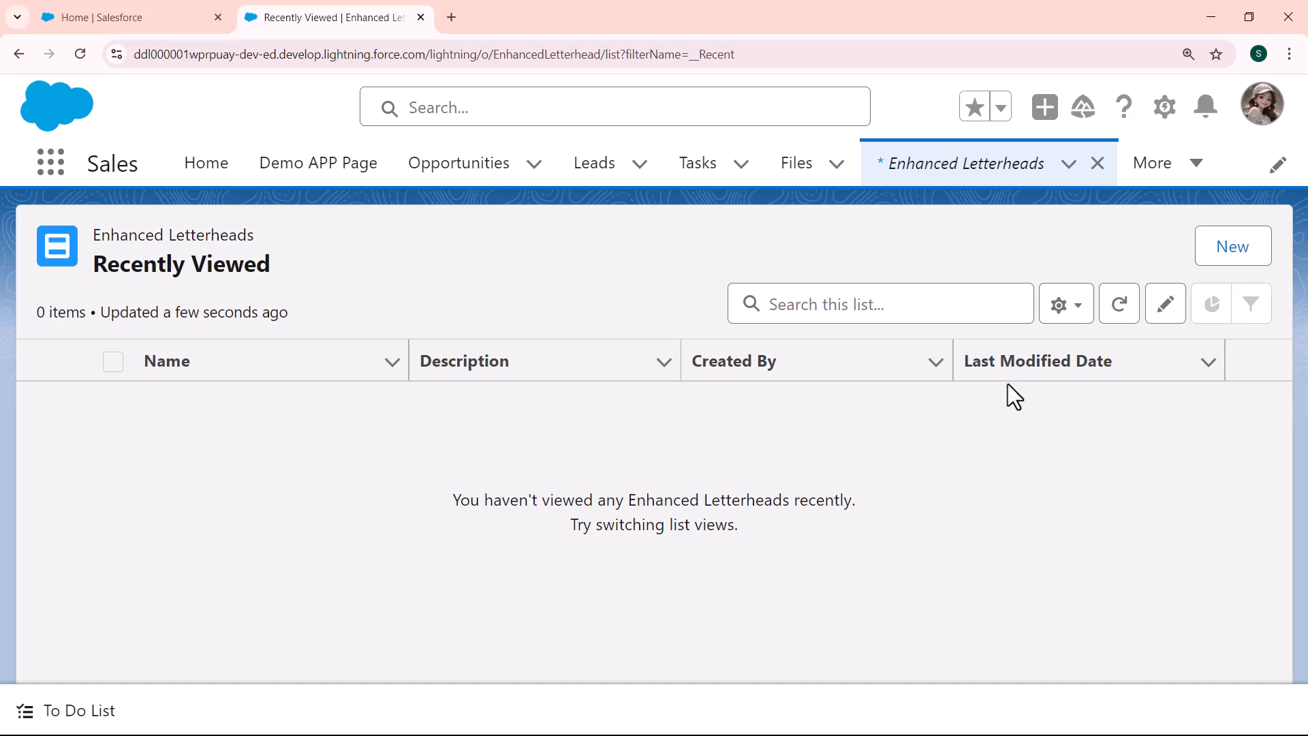
- Start a new enhanced letterhead named "Response Letterhead" with the description "This is response"
click(1254, 268)
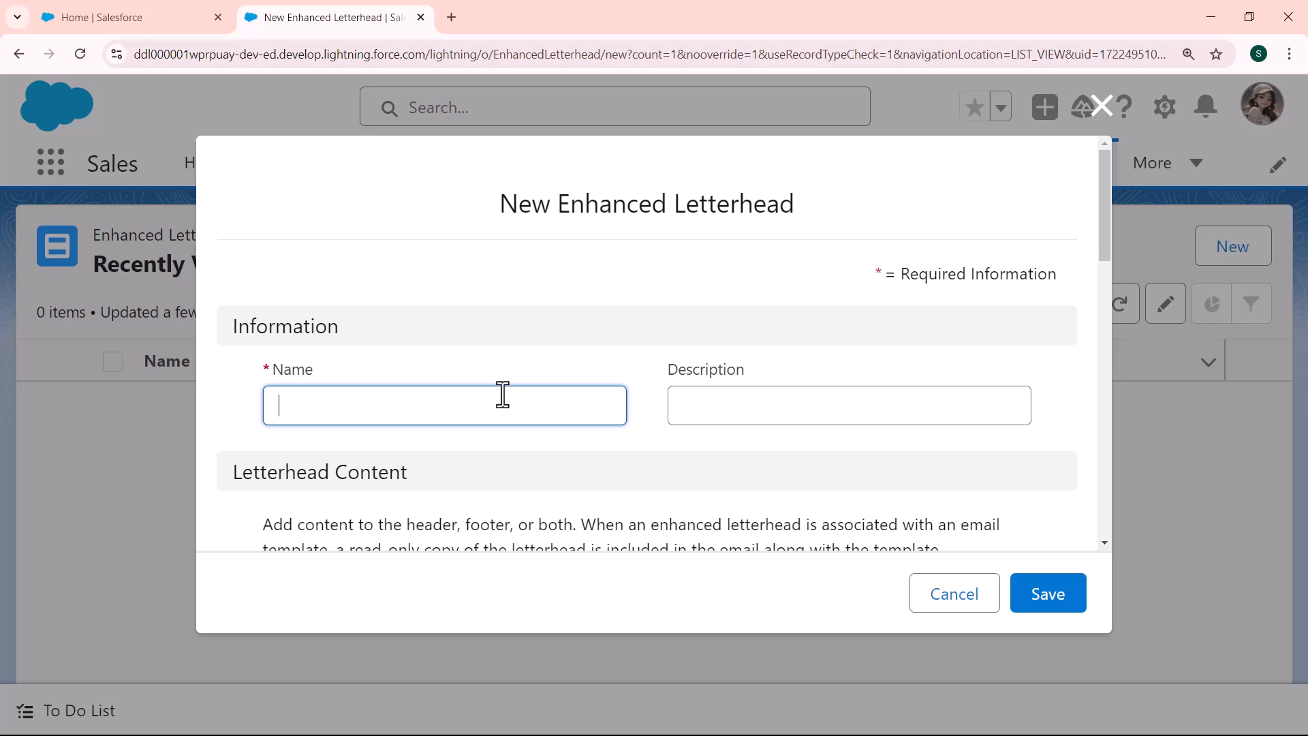
text(Response Letterh)
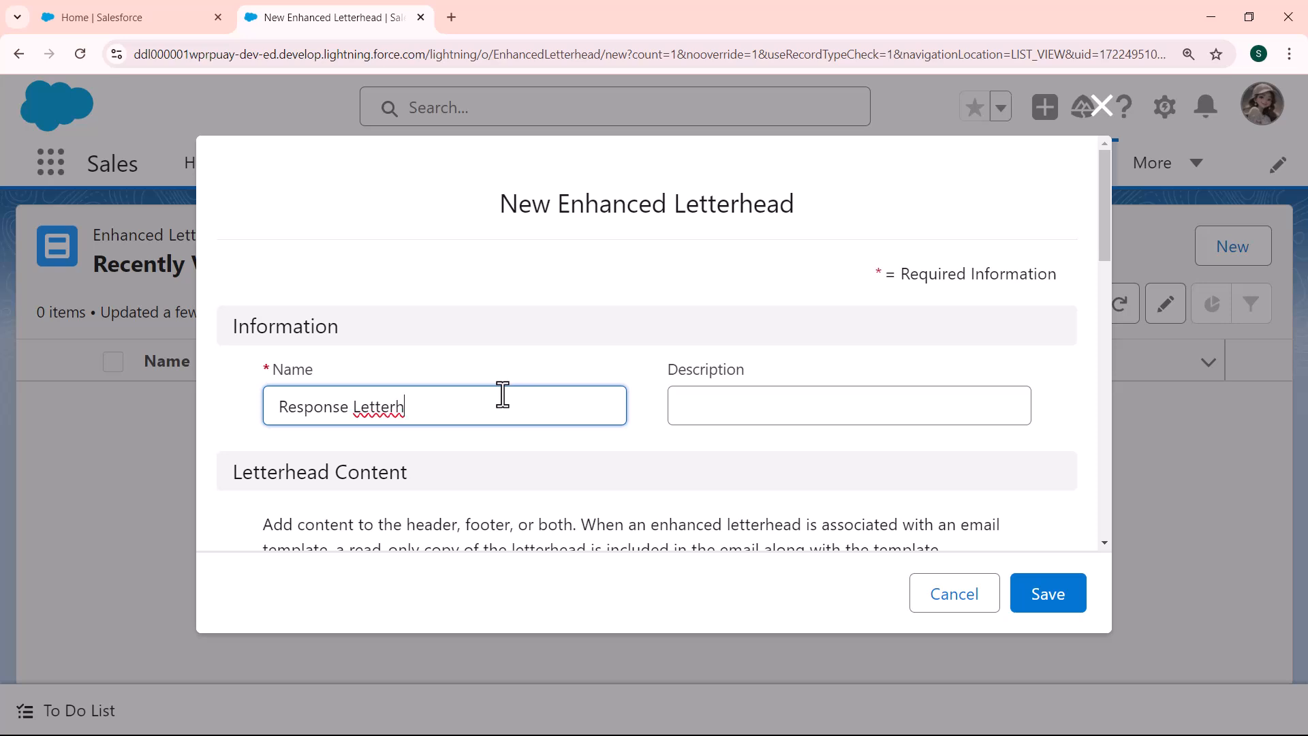
text(ead)
click(770, 404)
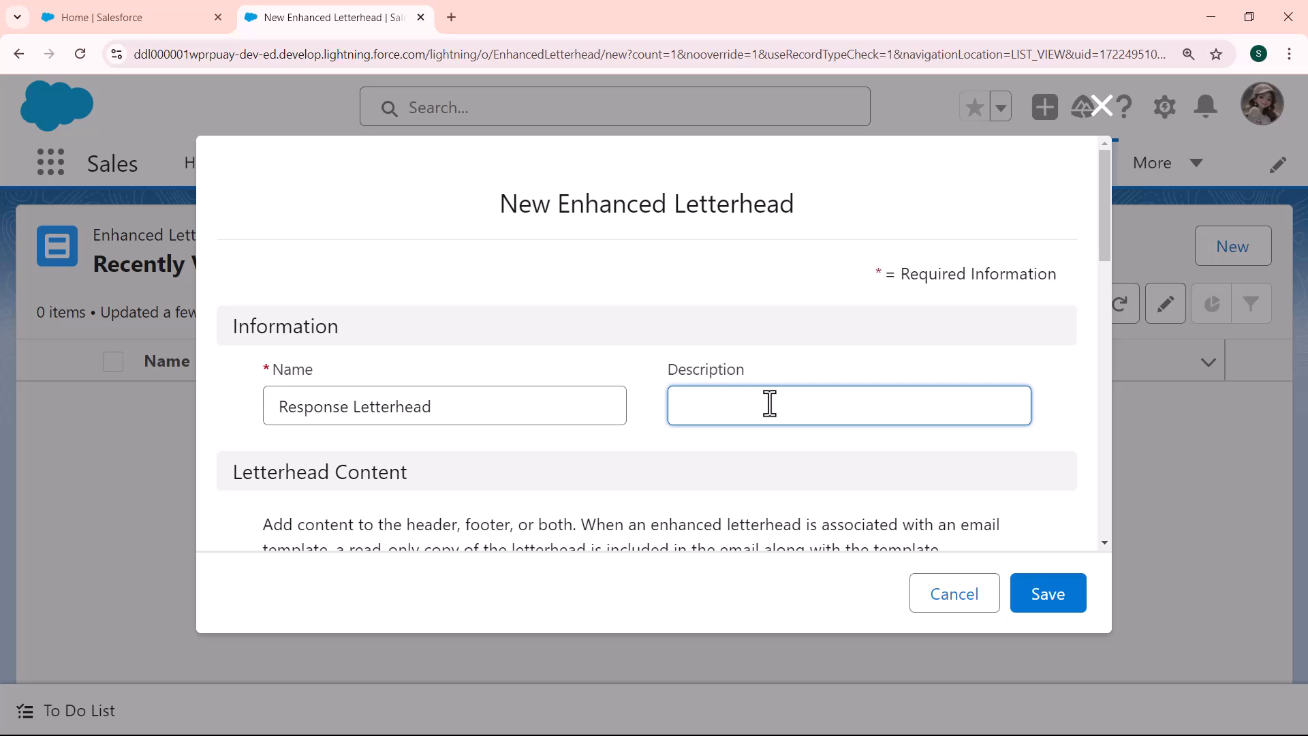
text(Th)
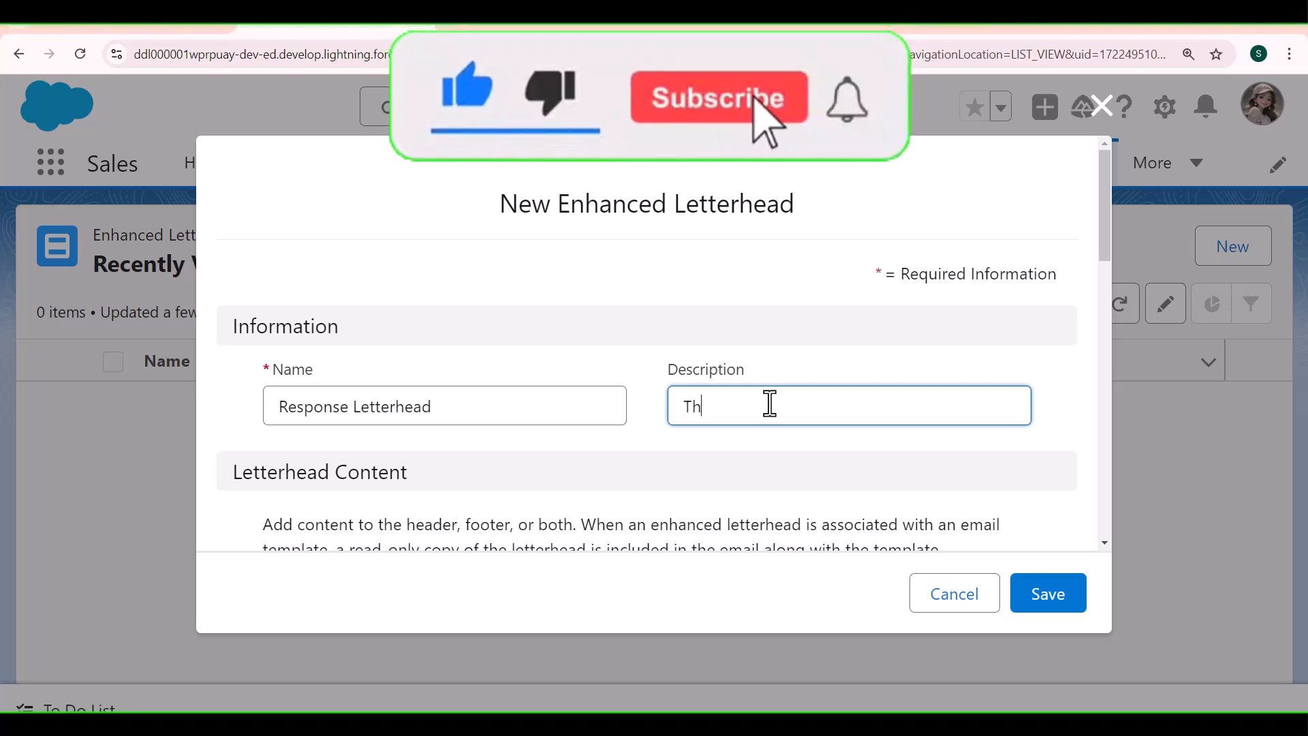
text(is is res)
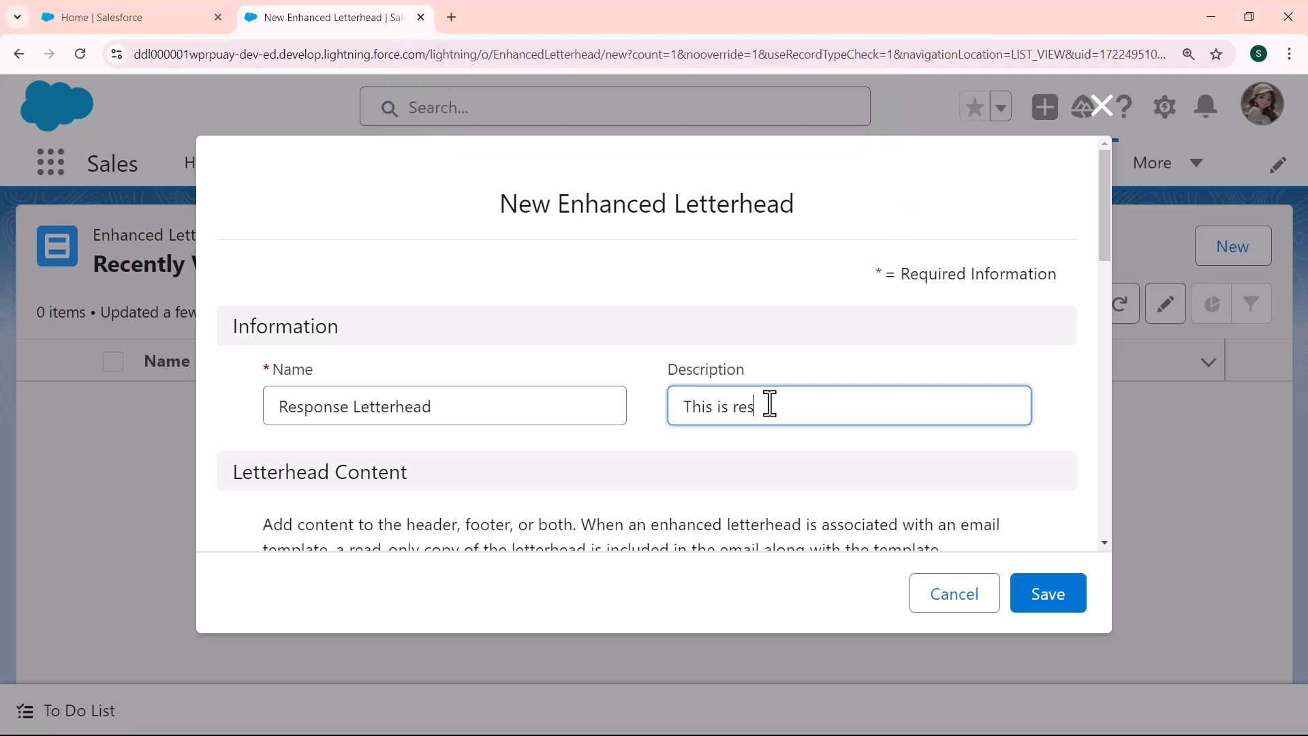
text(ponse)
- Upload the SimpliCoding PNG image from the Downloads folder and insert it into the letterhead's header
drag(1104, 254, 1106, 309)
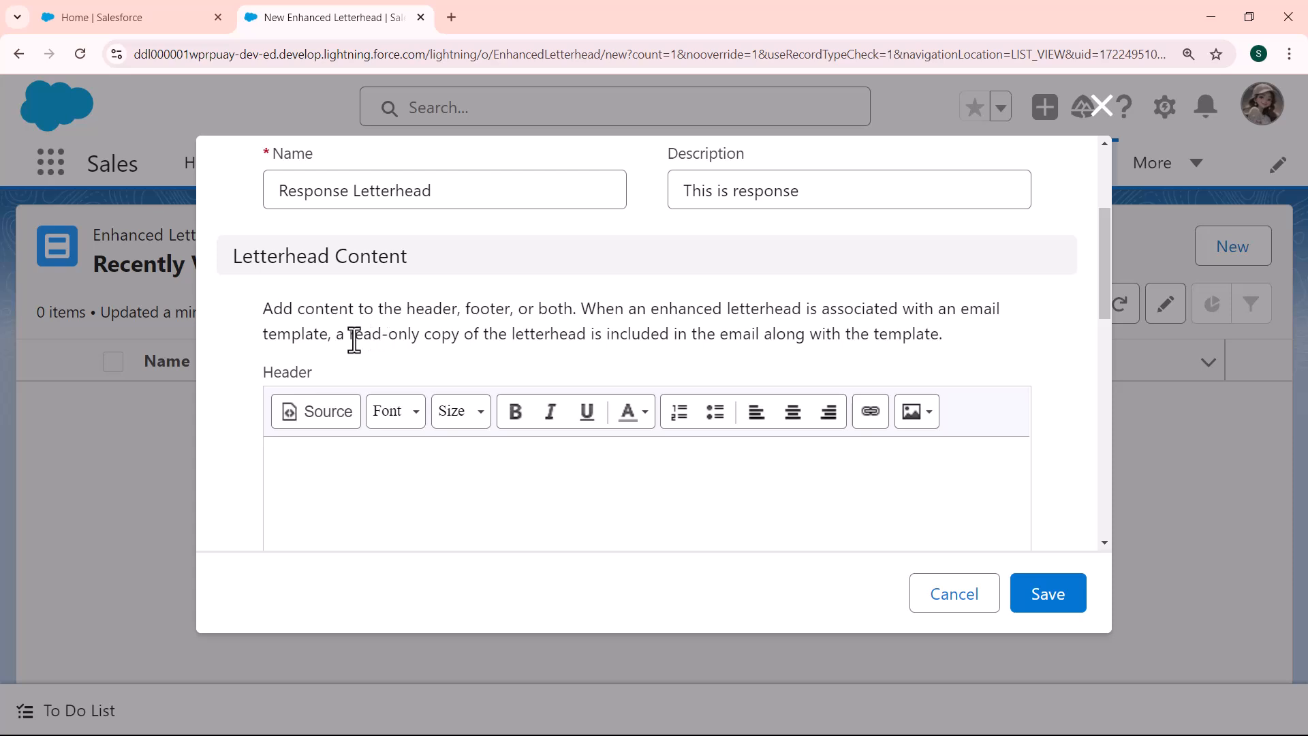
click(290, 514)
drag(1104, 303, 1104, 454)
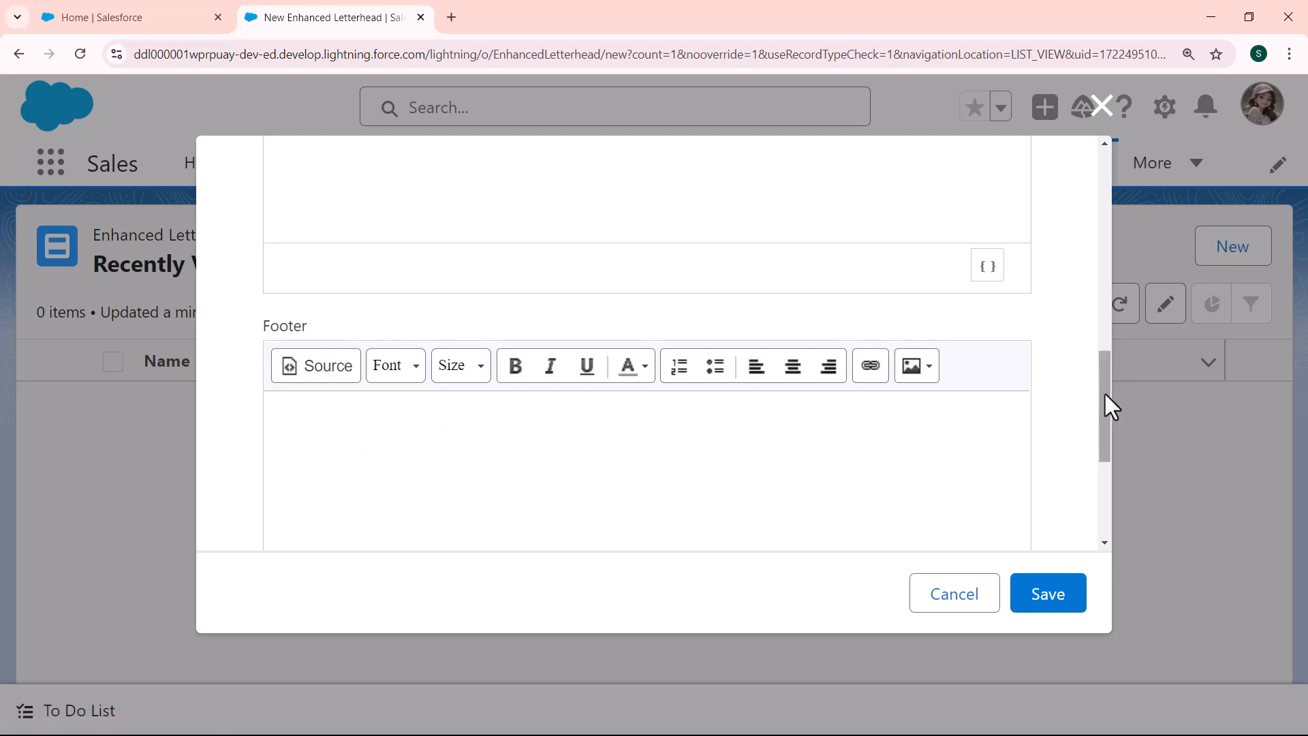
drag(1105, 394, 1109, 292)
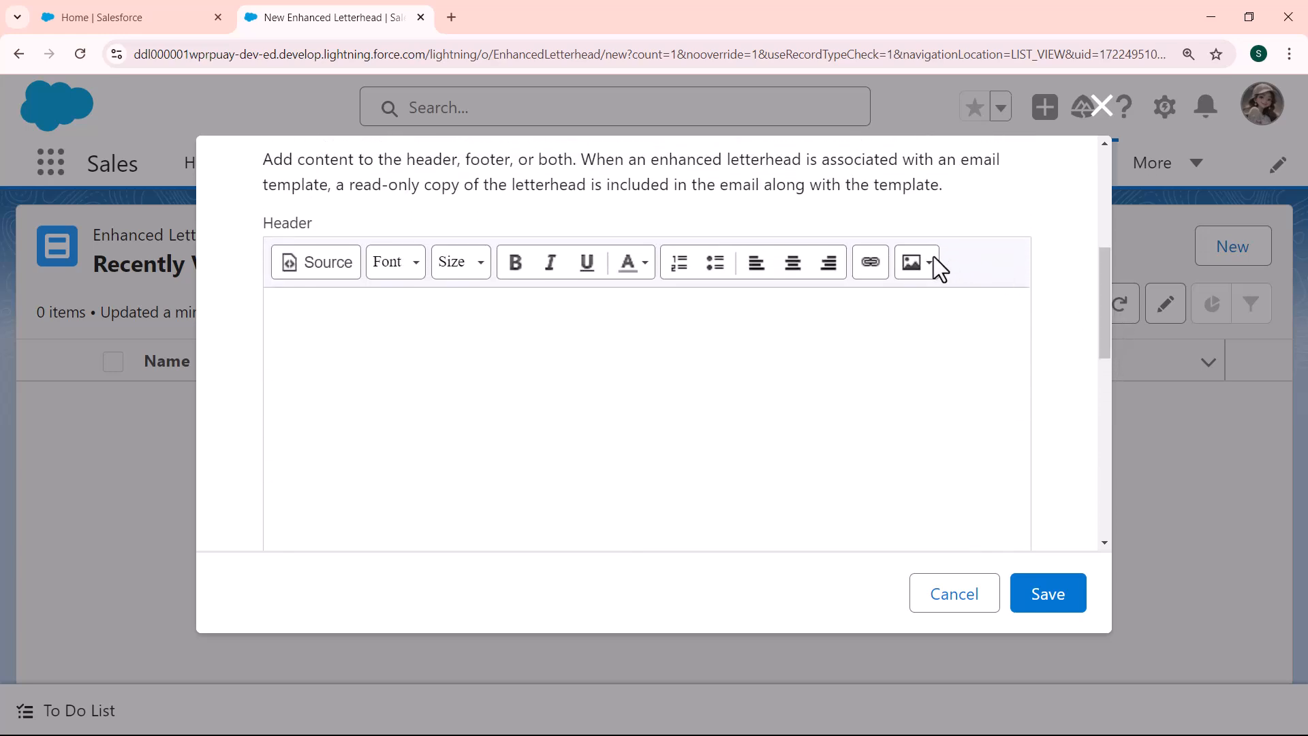
click(918, 267)
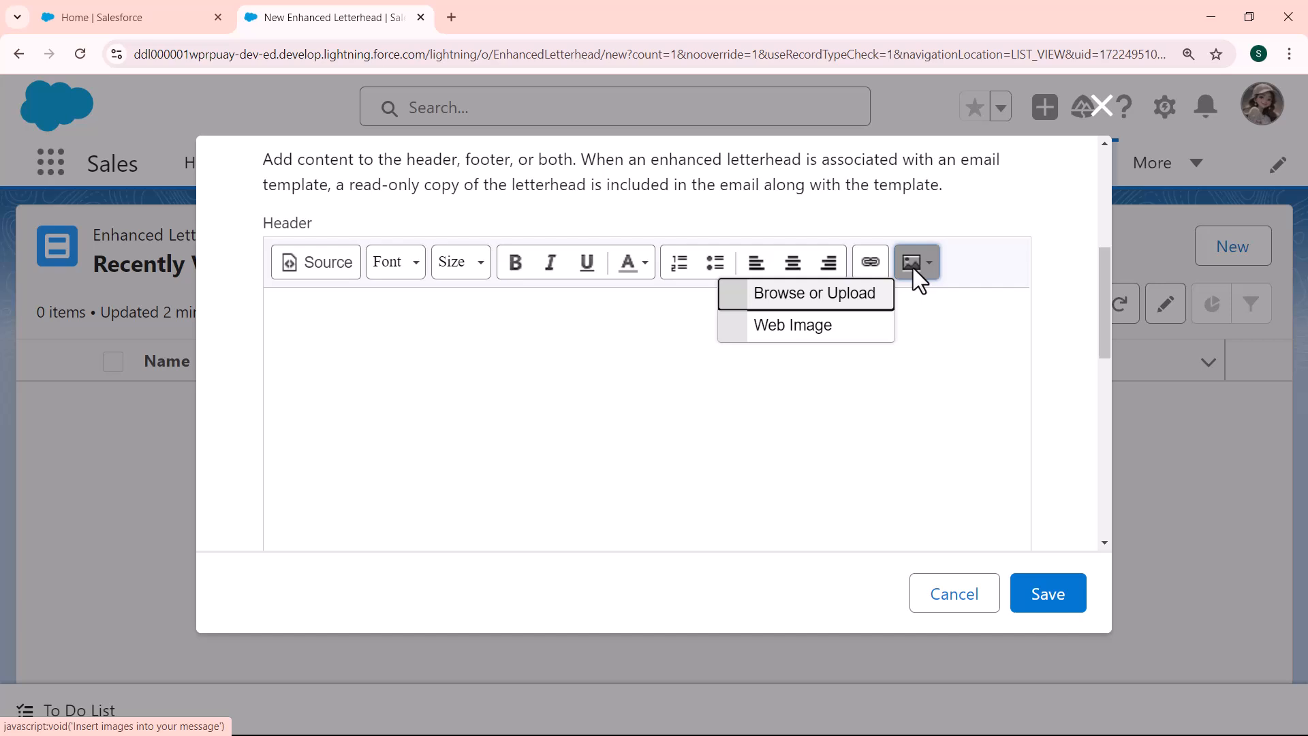
click(847, 306)
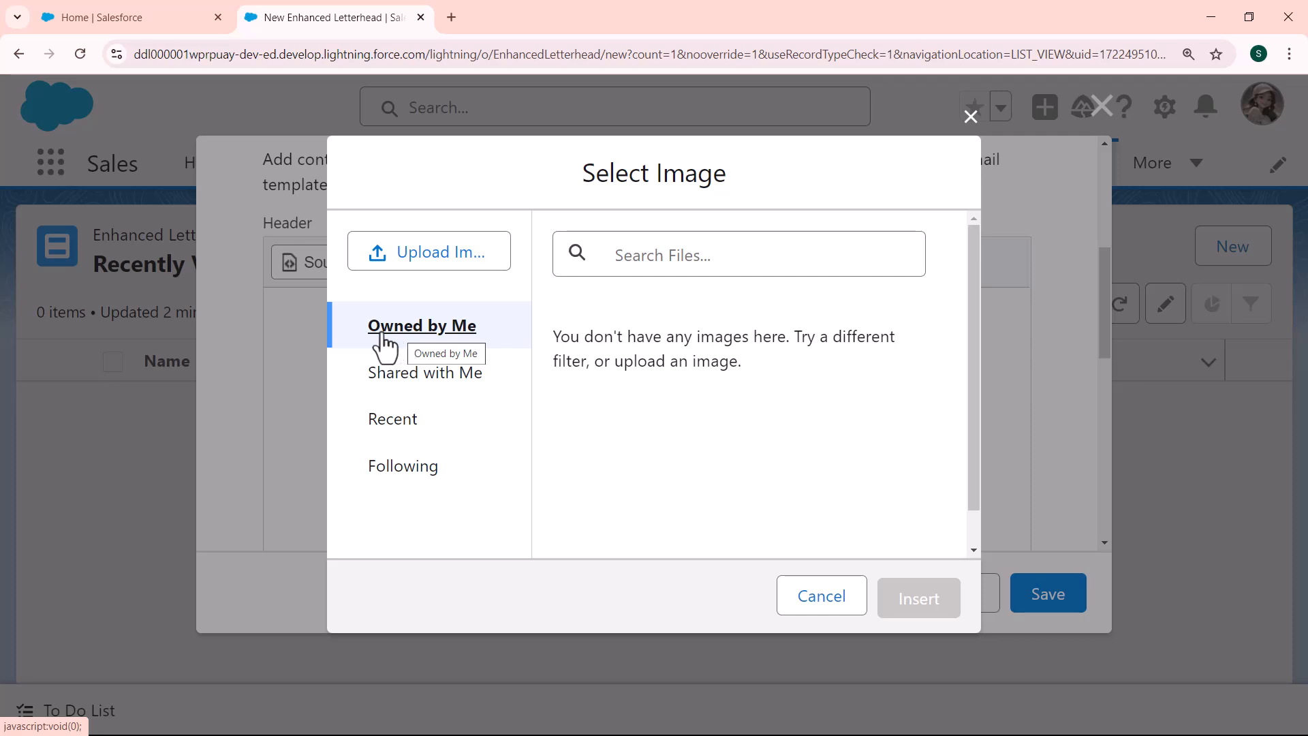
click(453, 265)
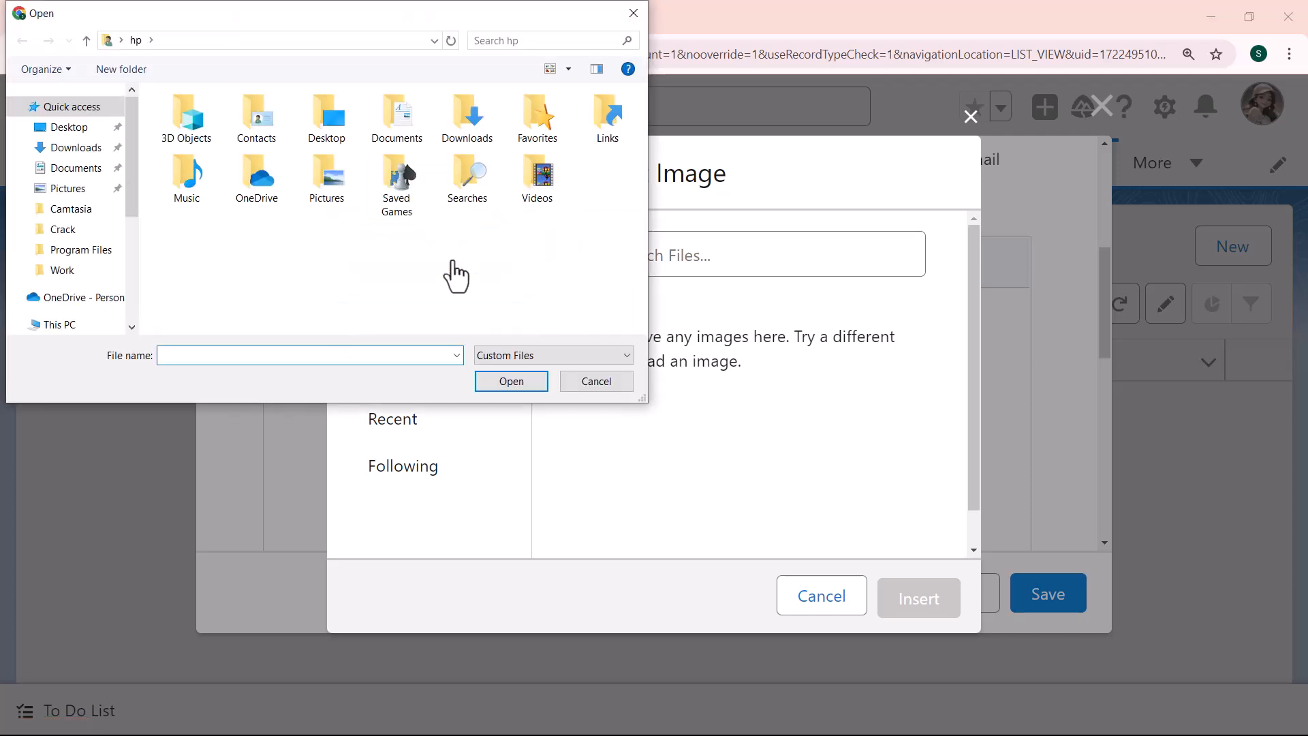
click(77, 148)
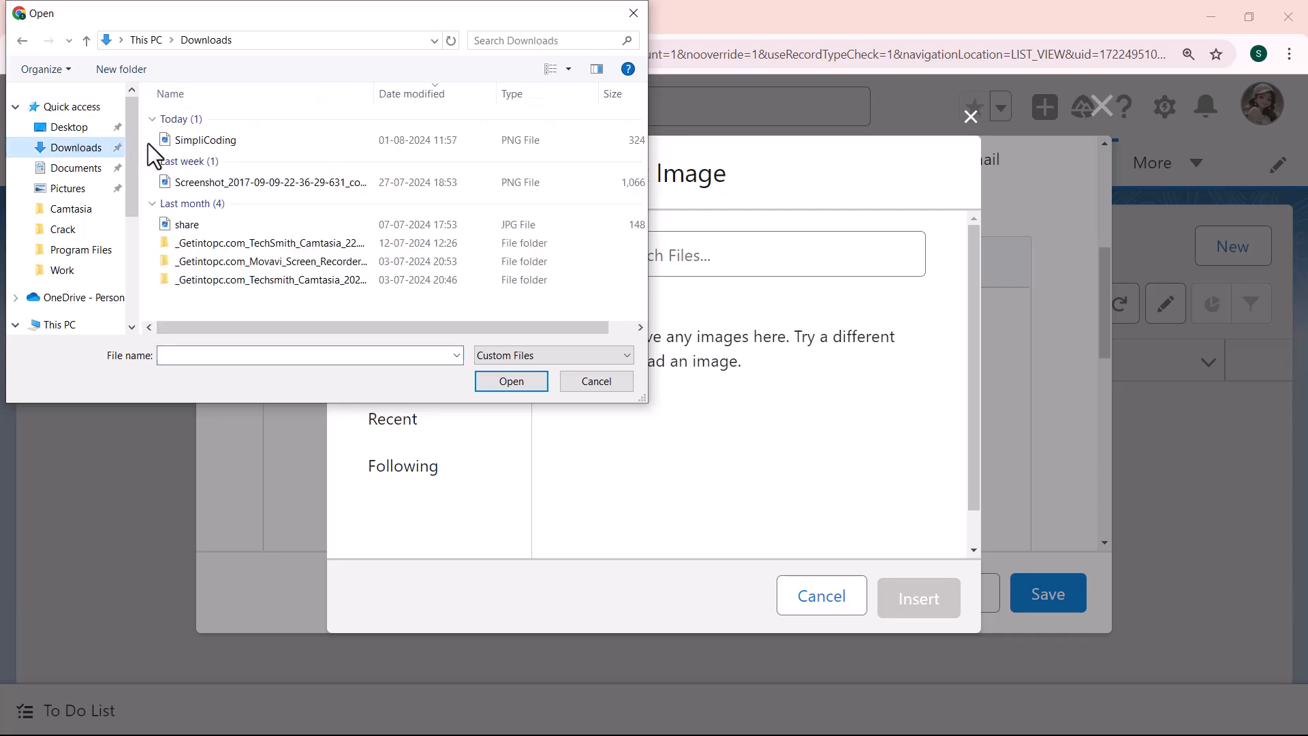
click(227, 141)
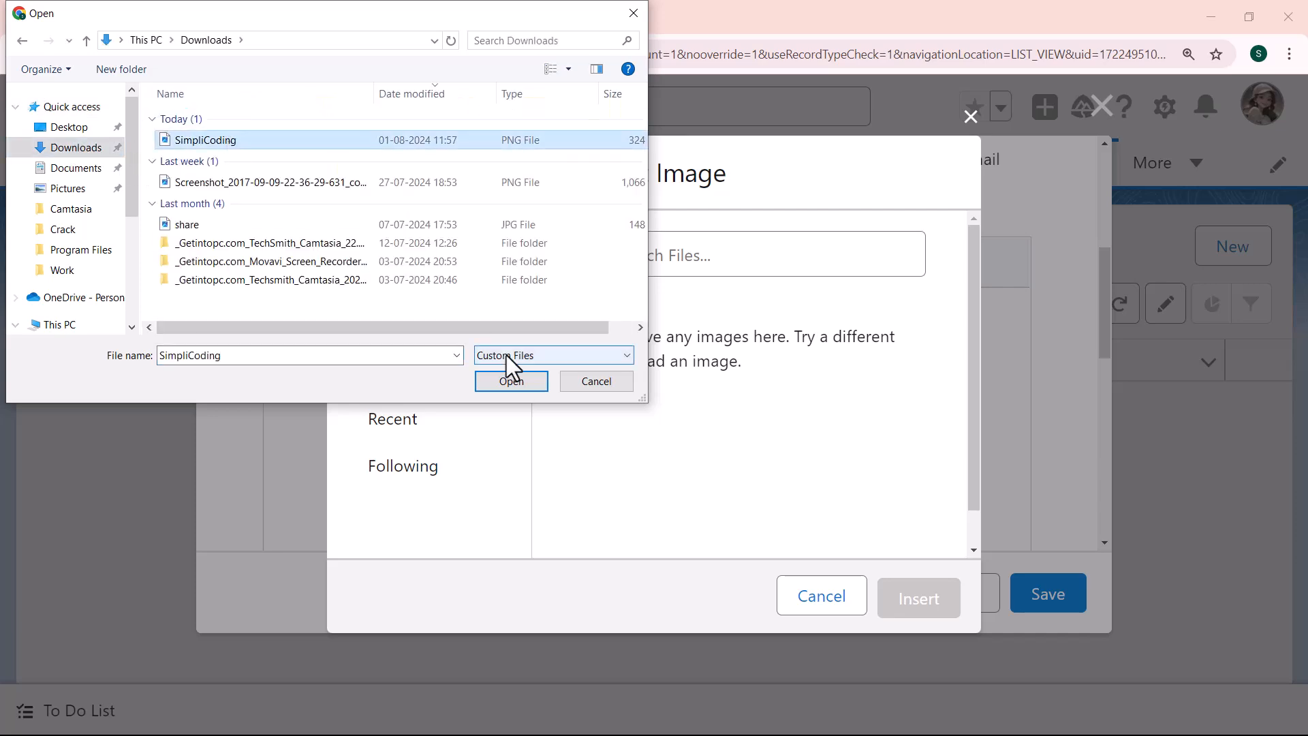
click(517, 386)
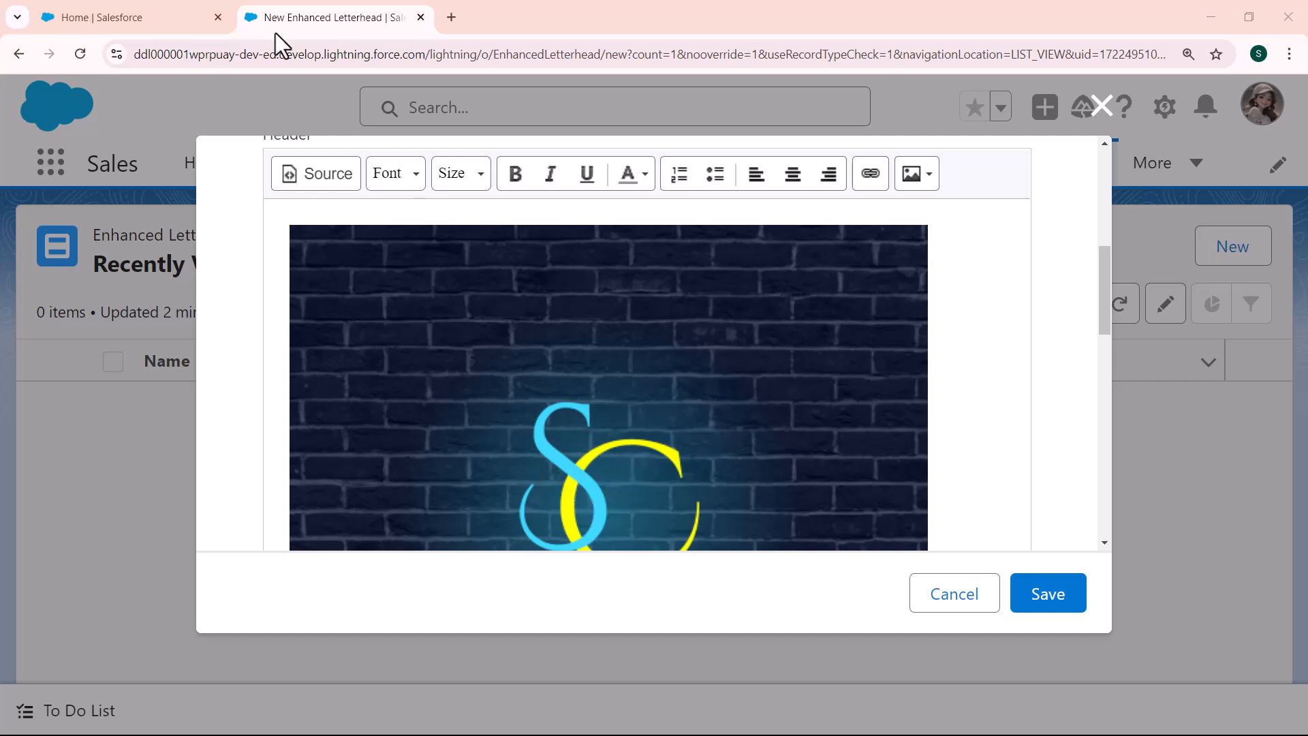
- Centre the logo image in the header and scale it down proportionally
click(605, 347)
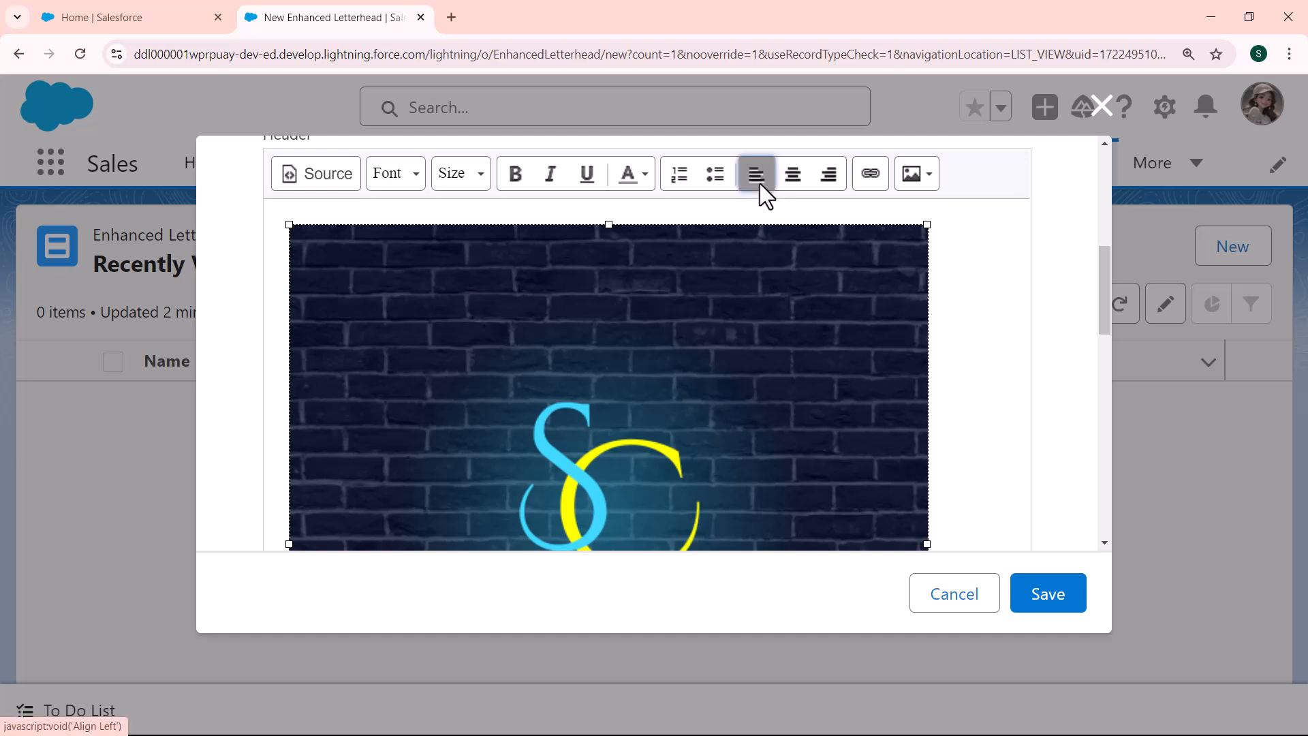
click(803, 177)
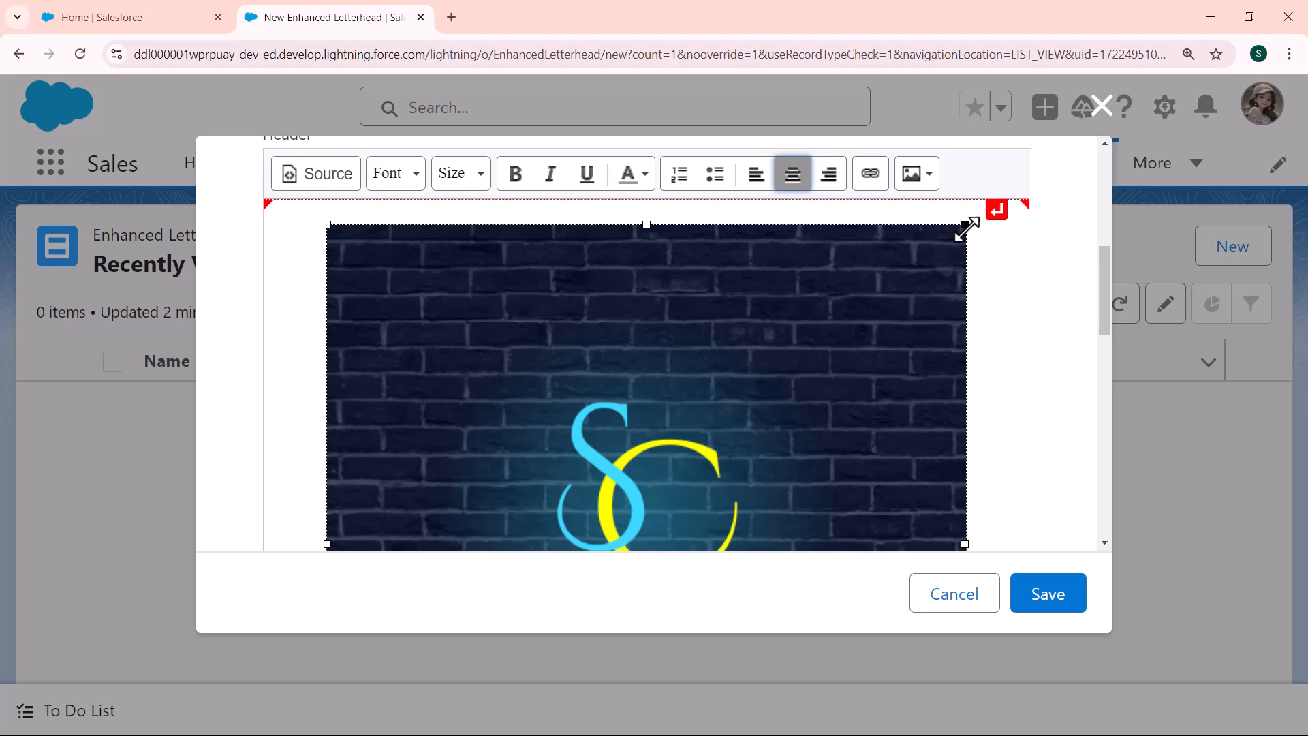
drag(967, 229, 890, 300)
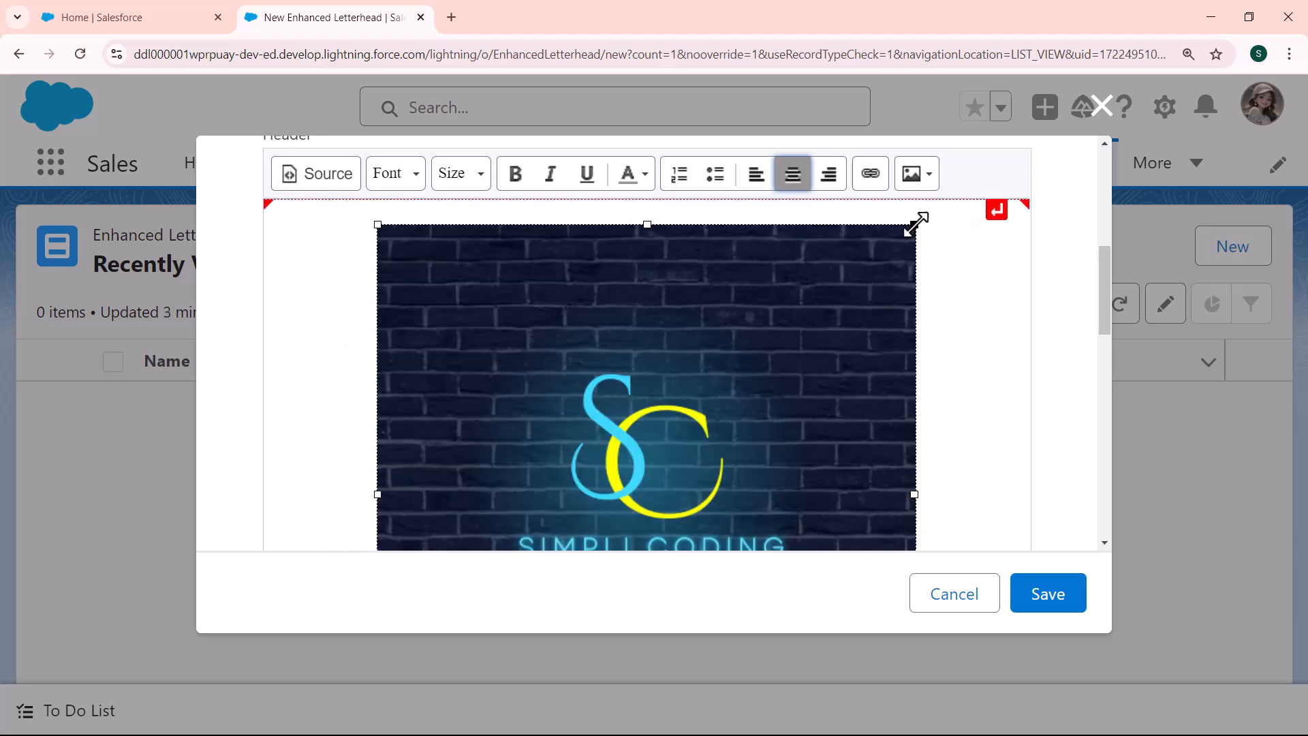
drag(917, 224, 860, 276)
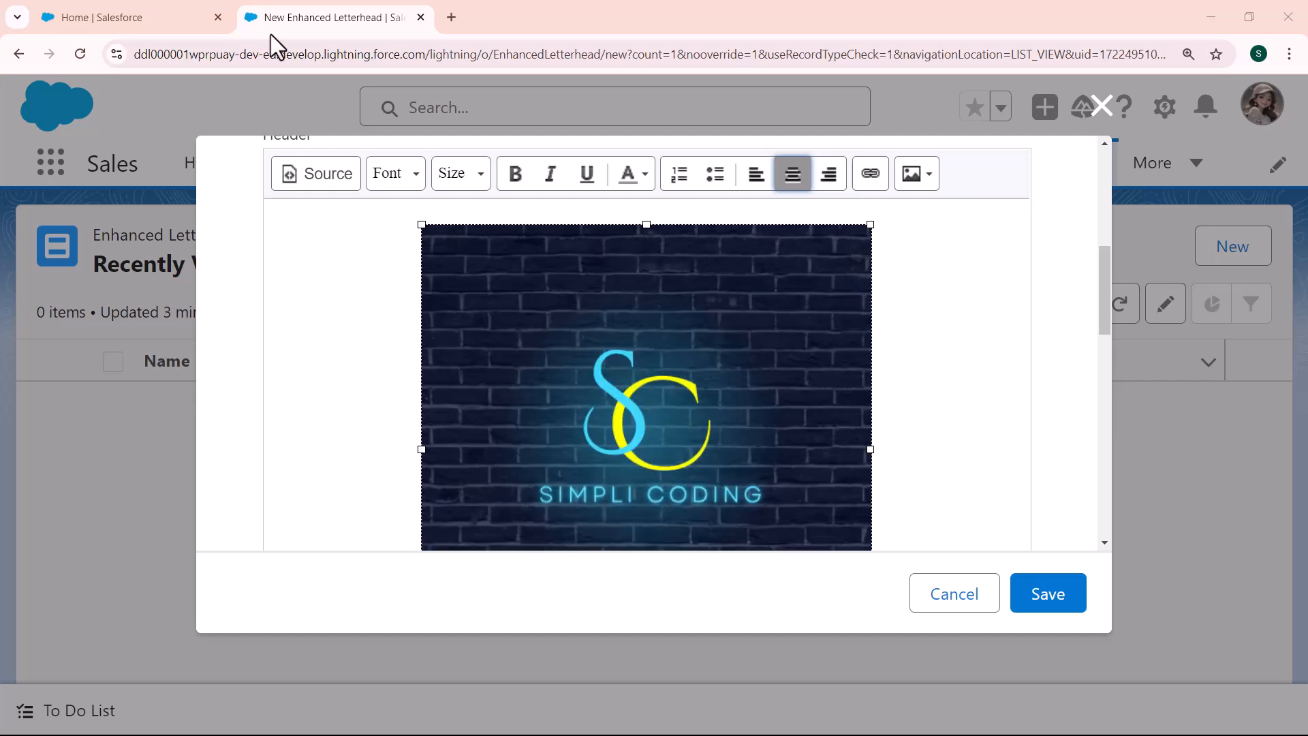
- Add the company's phone number, e-mail and postal address in two centred lines beneath the header logo
scroll(272, 34, down, 3)
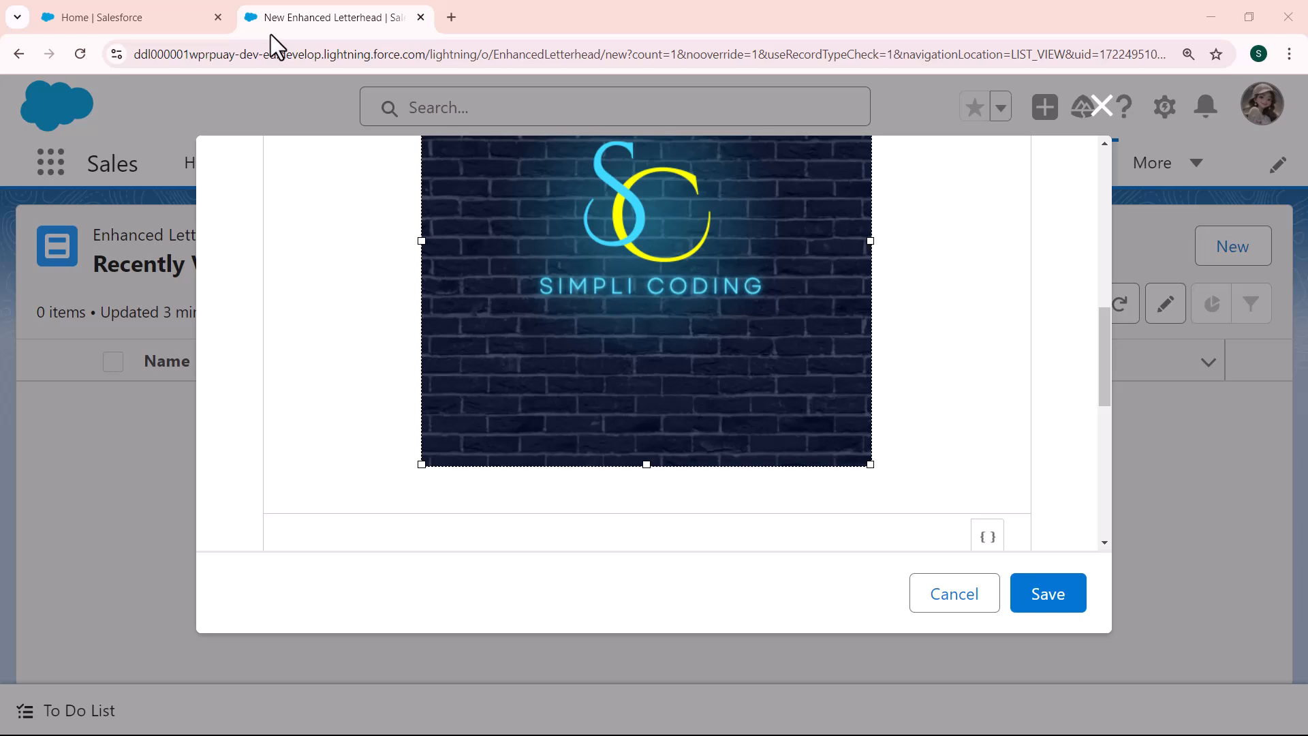
scroll(538, 234, down, 3)
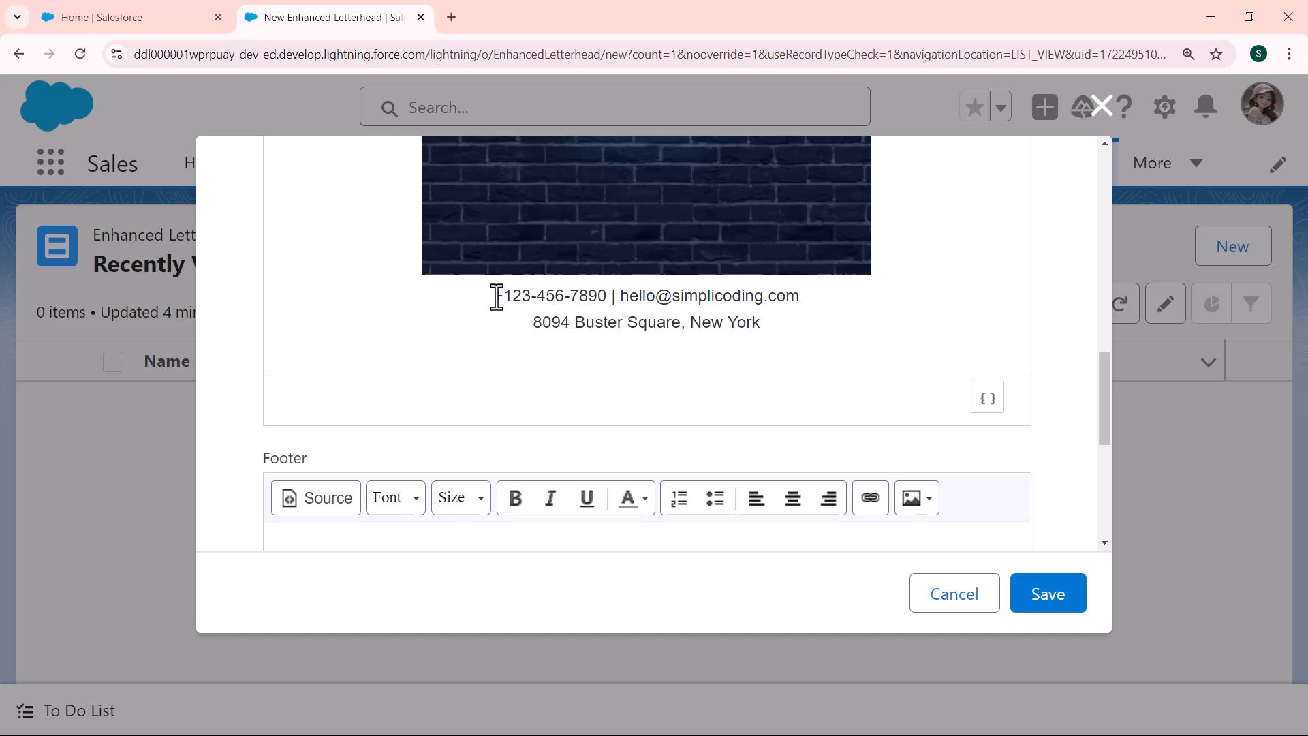
drag(494, 298, 774, 327)
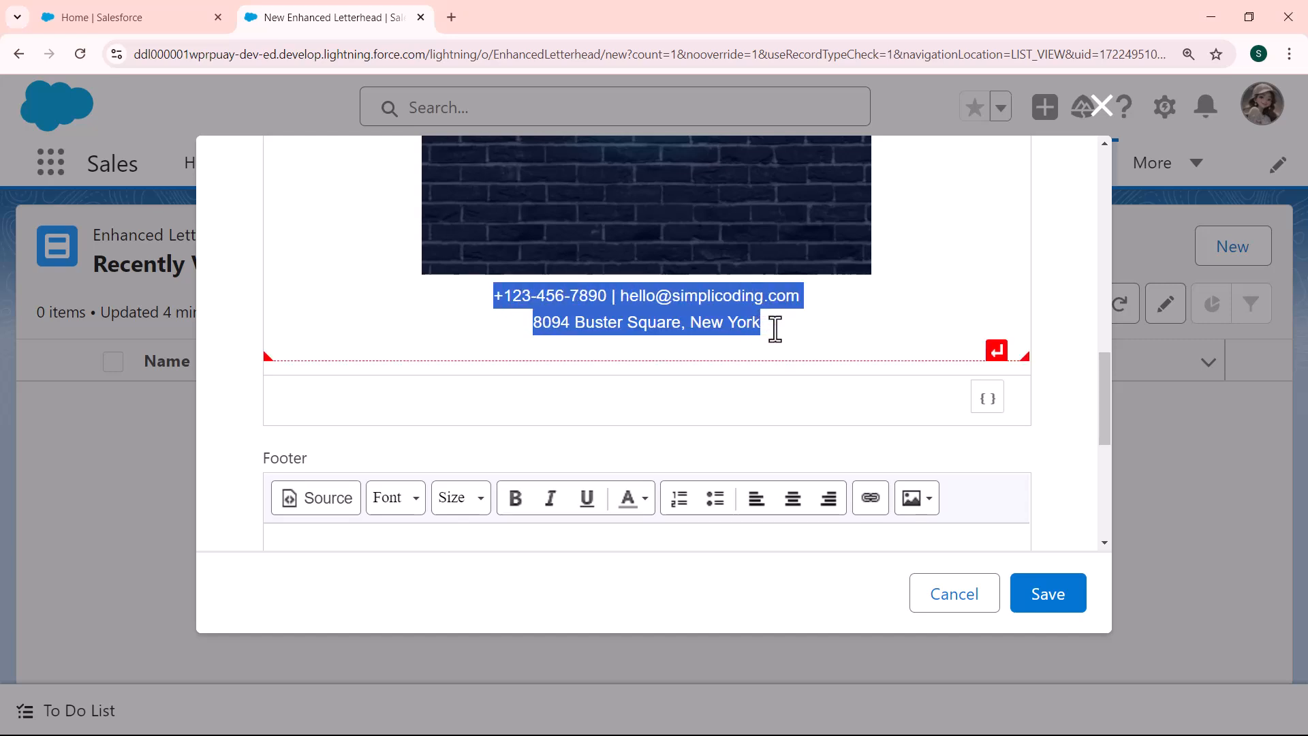
drag(1103, 393, 1102, 259)
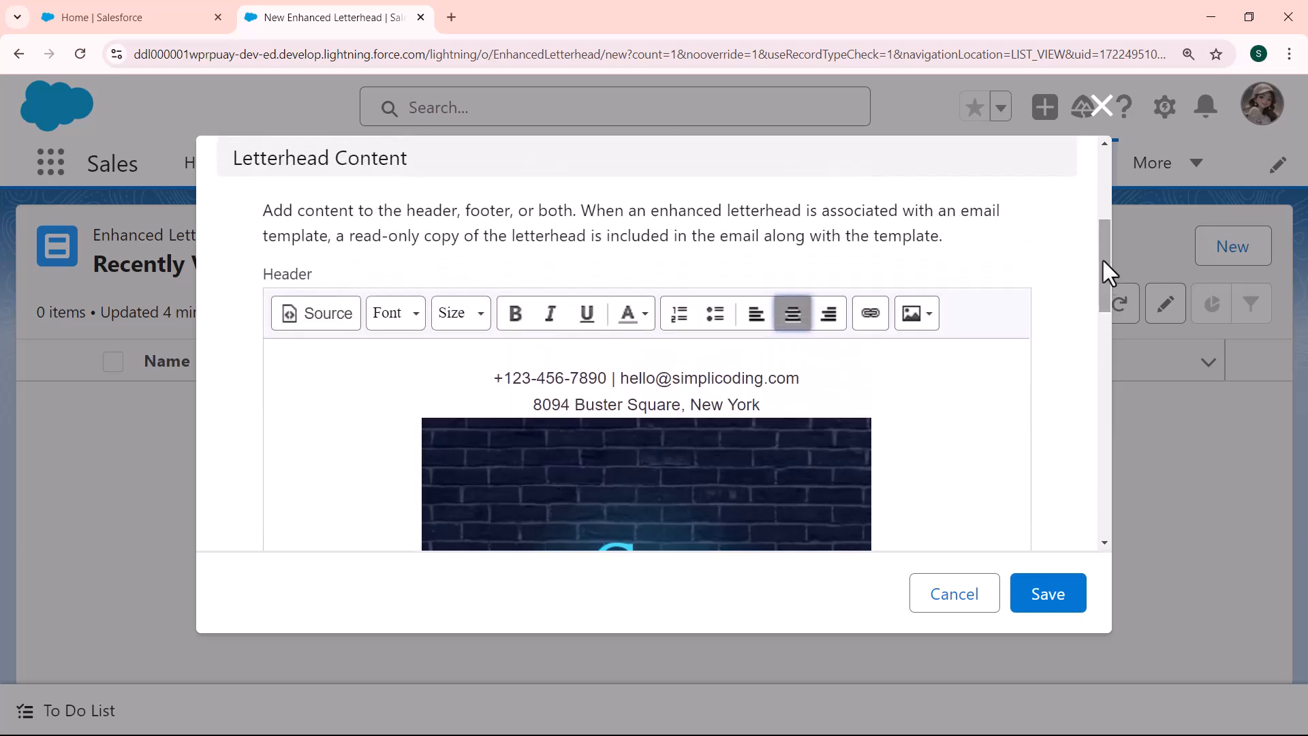
click(790, 317)
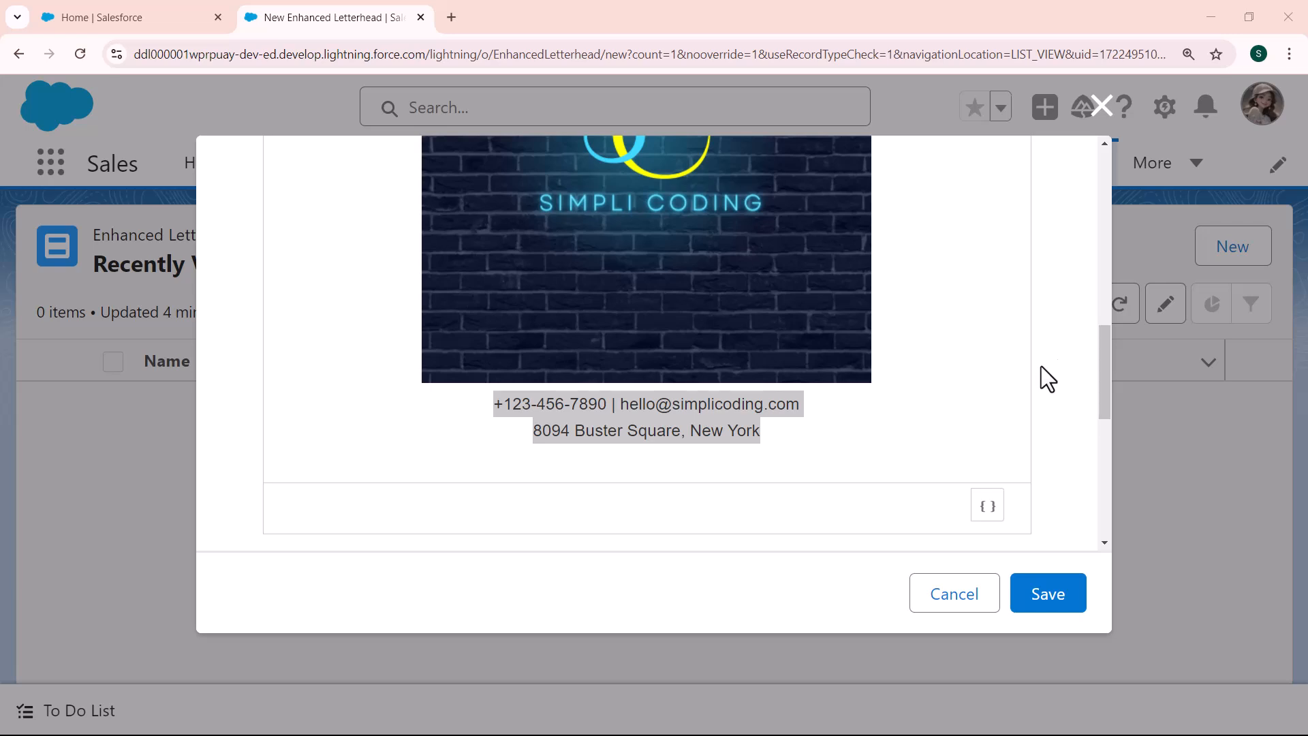
- Add a horizontal line to the footer with the HTML code "<hr />", check how it renders and return to the source view
scroll(1103, 353, down, 5)
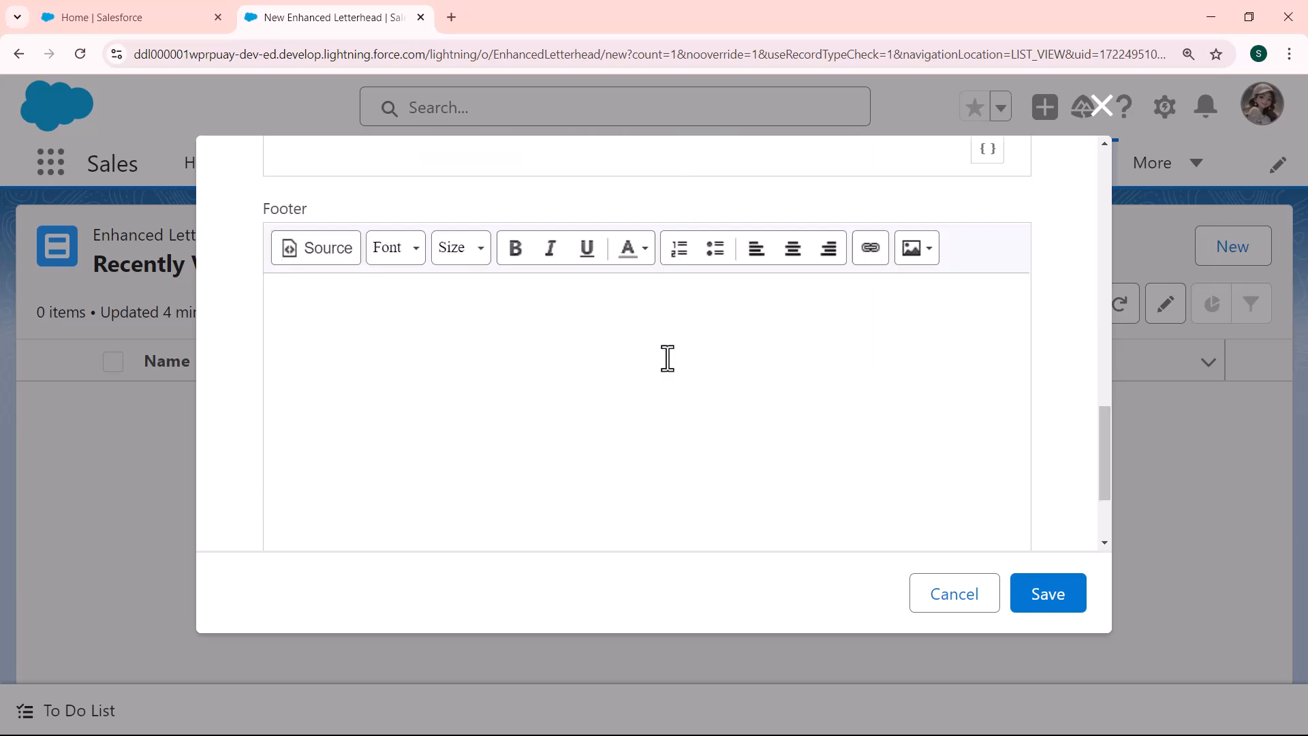
click(579, 315)
click(330, 252)
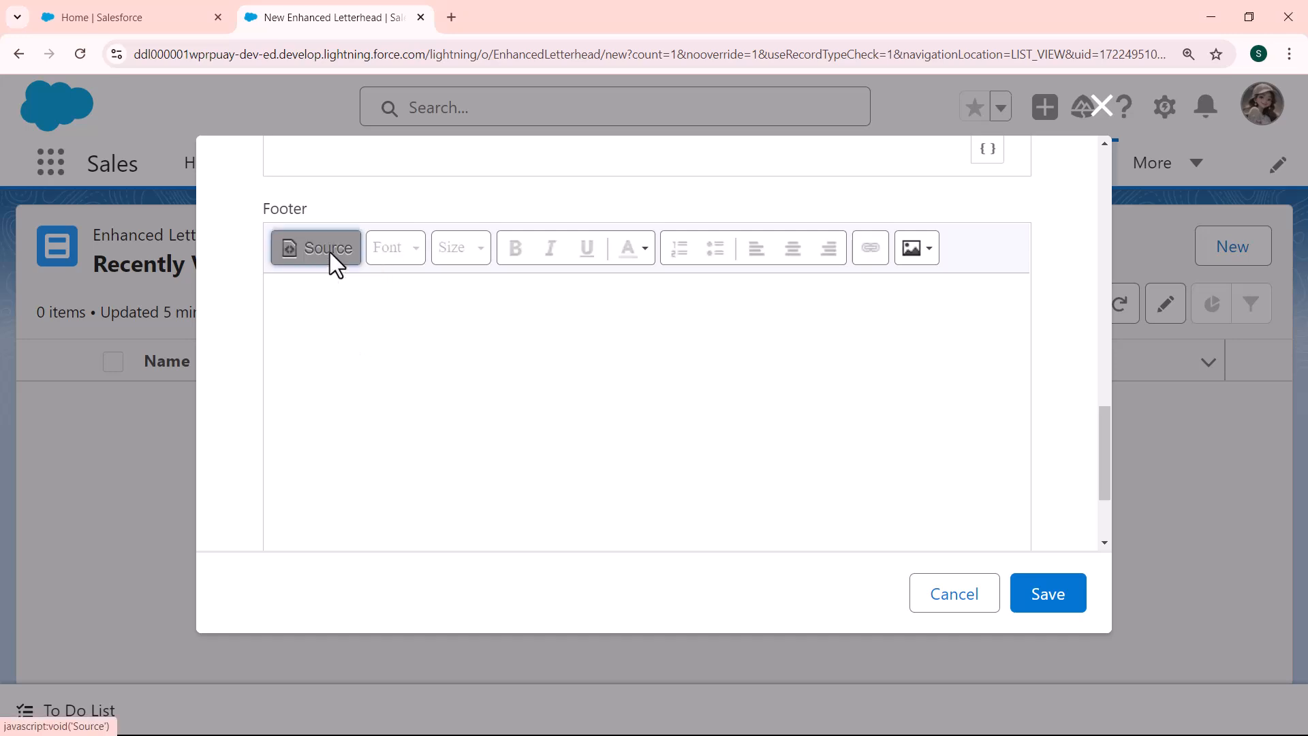
click(323, 295)
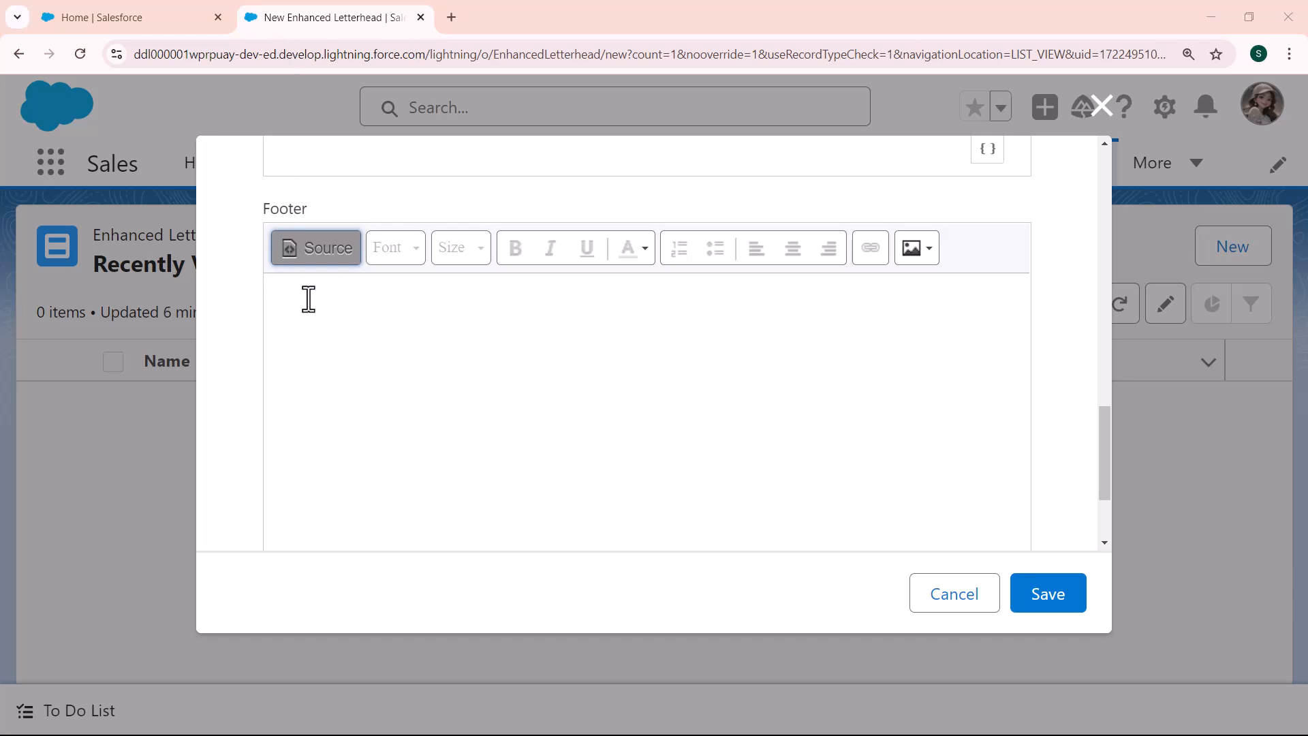
text(<hr />)
click(303, 249)
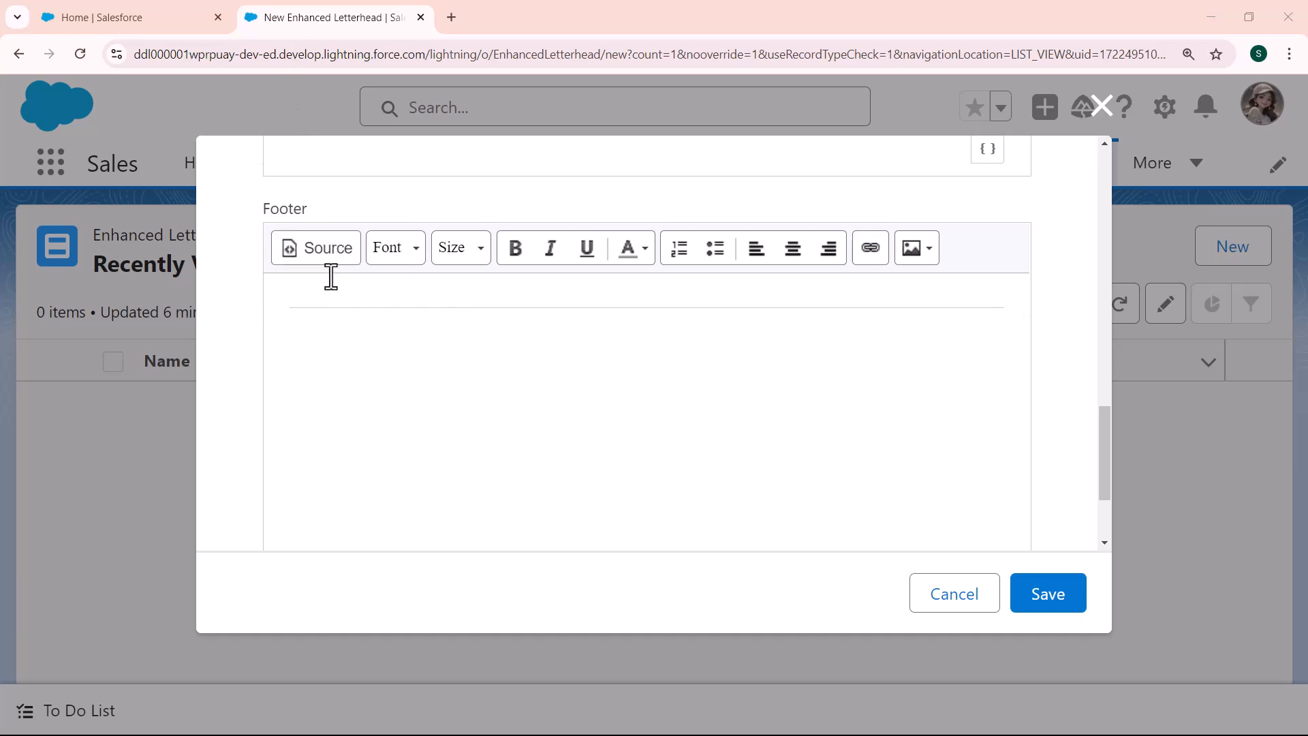
click(325, 251)
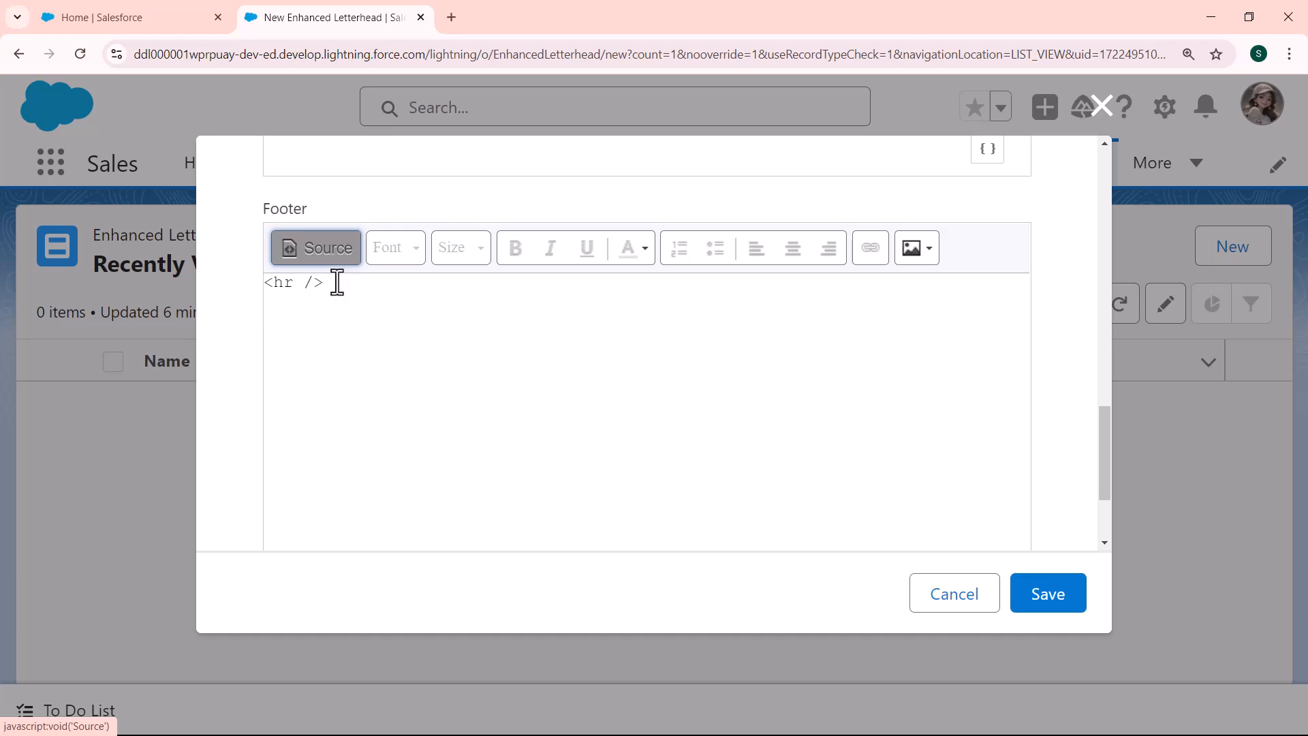
- Add a second horizontal line to the footer with the HTML code "<hr />" and check how both lines render
click(338, 283)
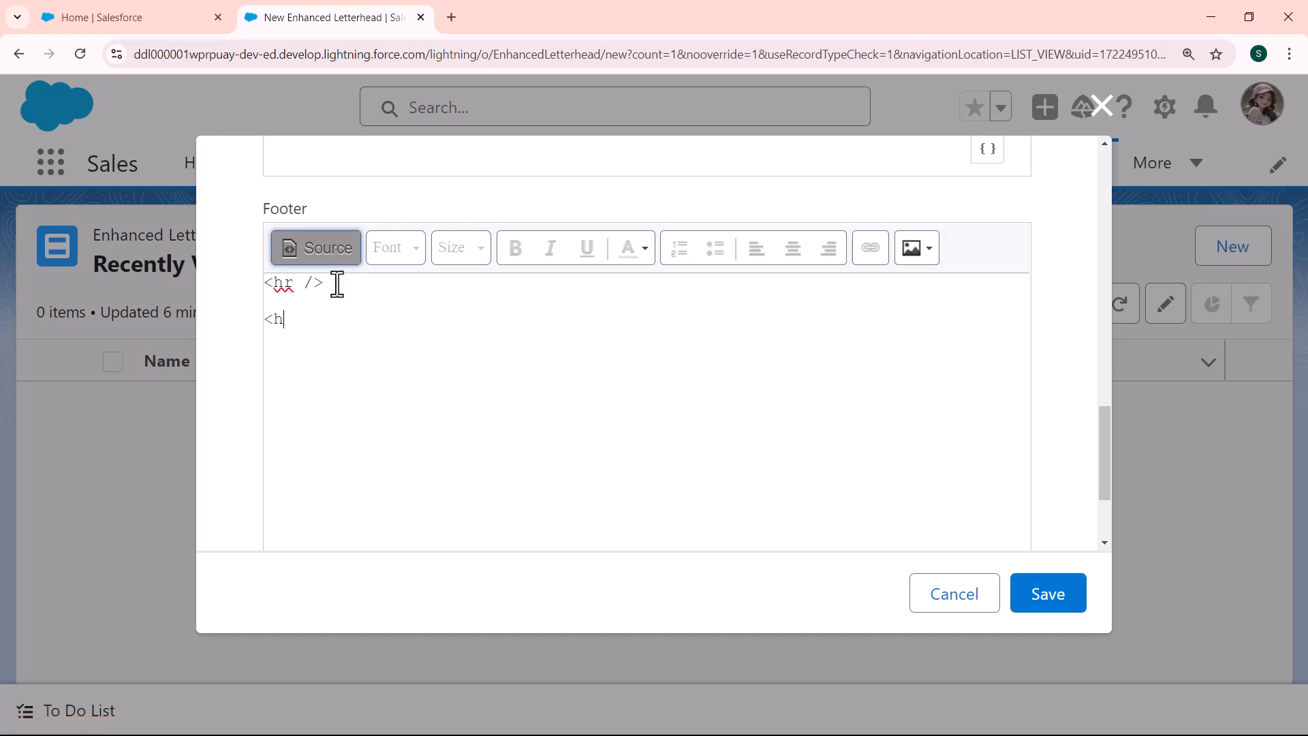
text(/>)
click(321, 247)
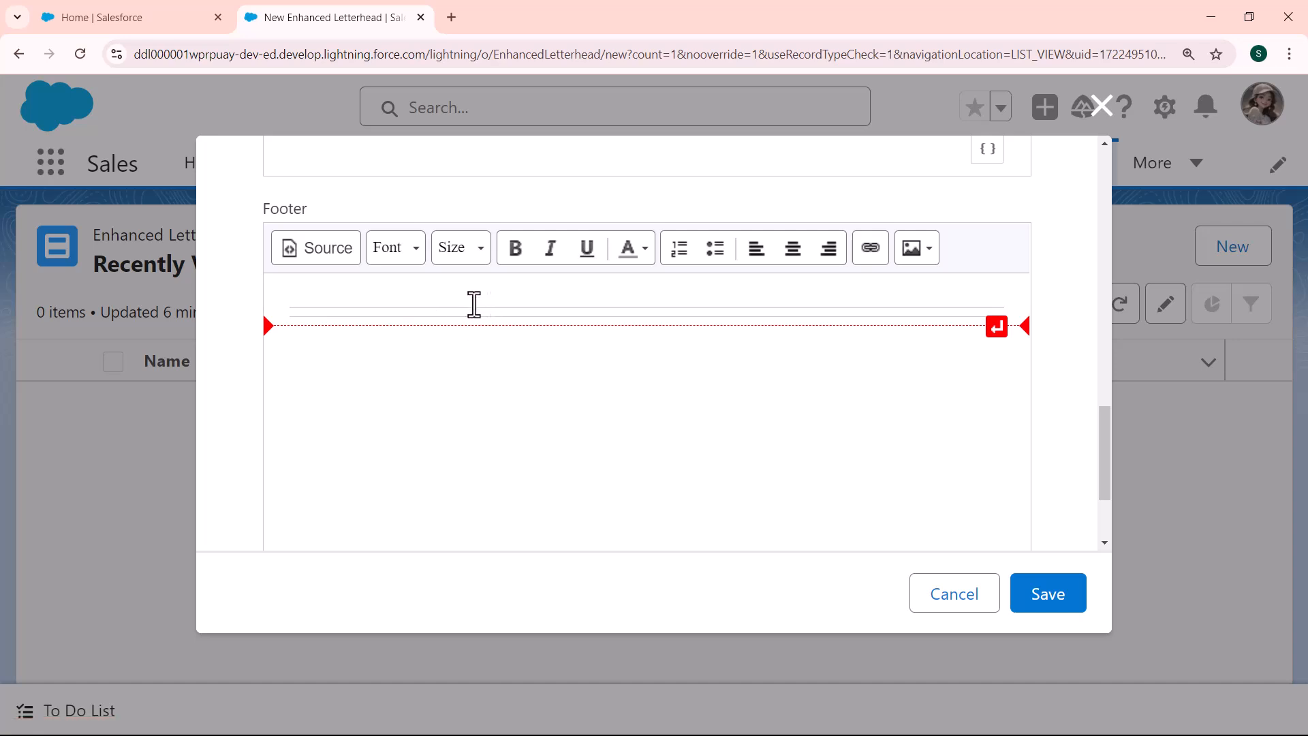
- Insert a <p> element with the company's phone number and e-mail between the footer's two horizontal lines and render it
click(335, 258)
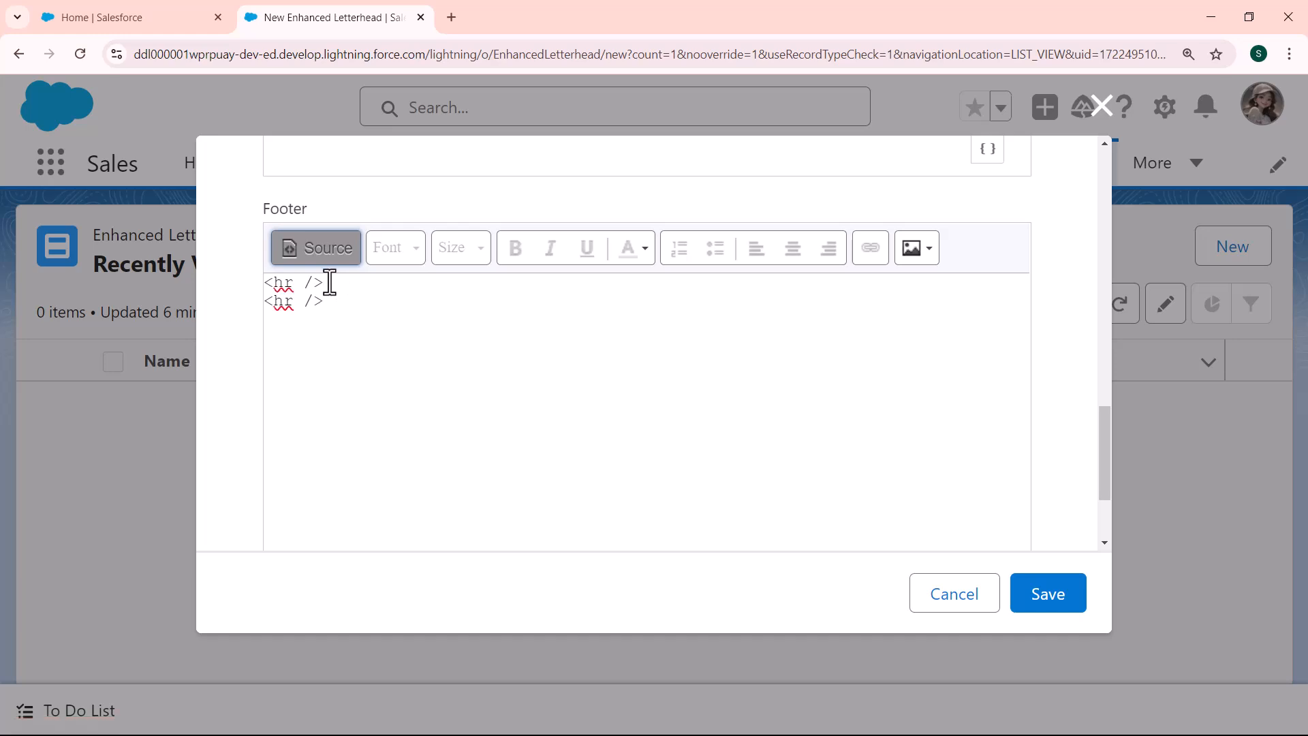
key(ctrl+v)
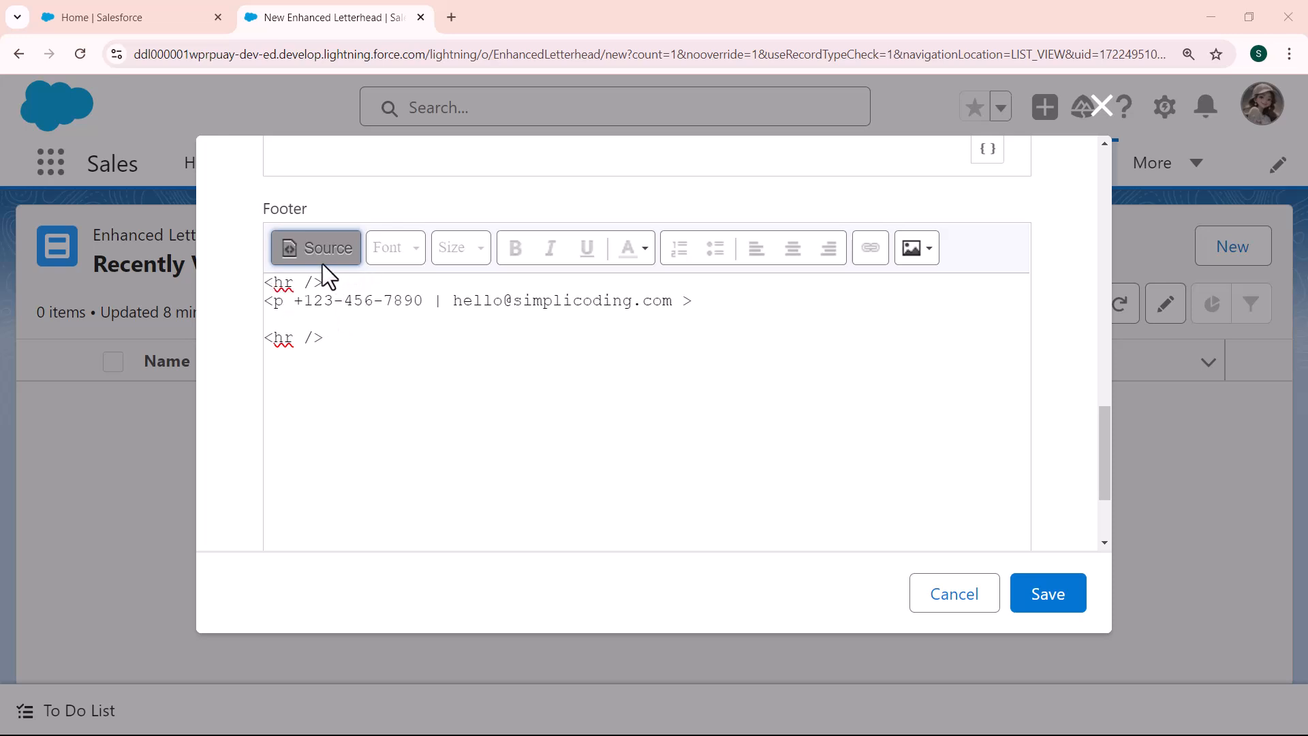
click(316, 247)
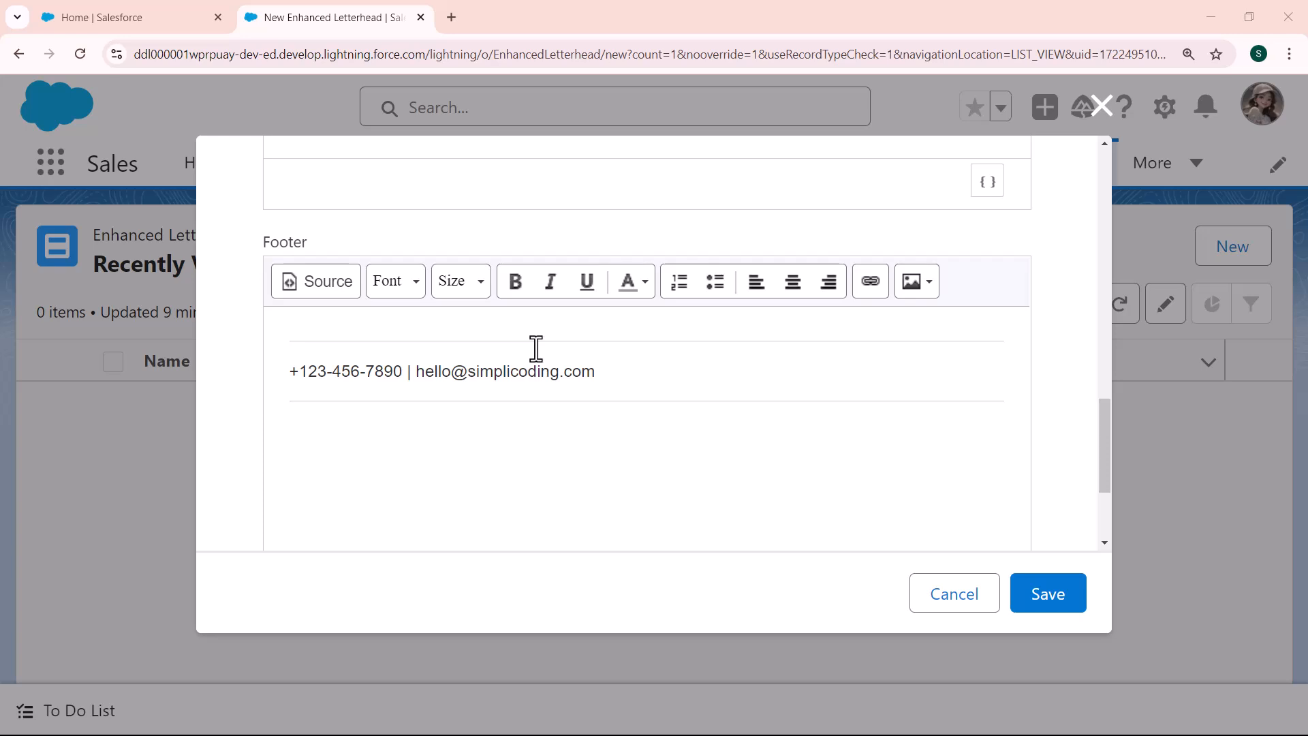
- Add a style attribute to the opening <p> tag of the footer's contact line and check the rendered footer
click(328, 289)
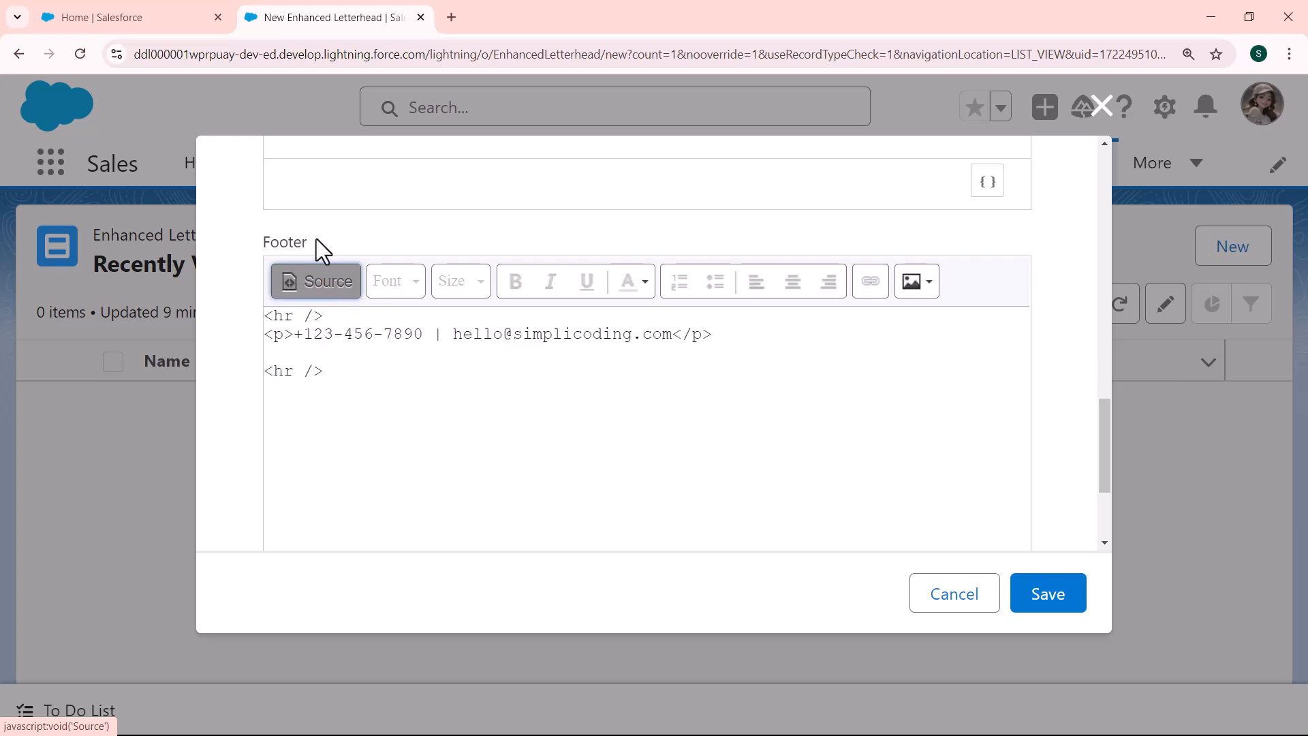
click(284, 333)
text(style)
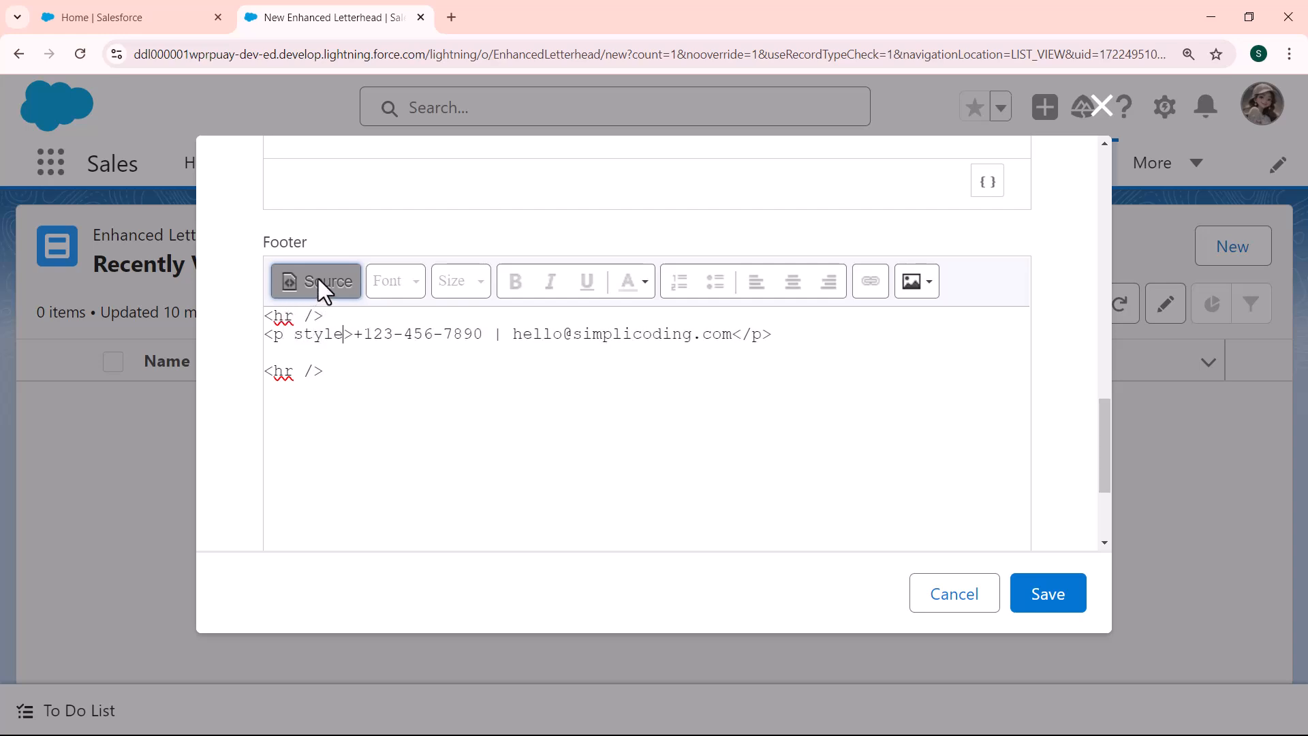
click(319, 279)
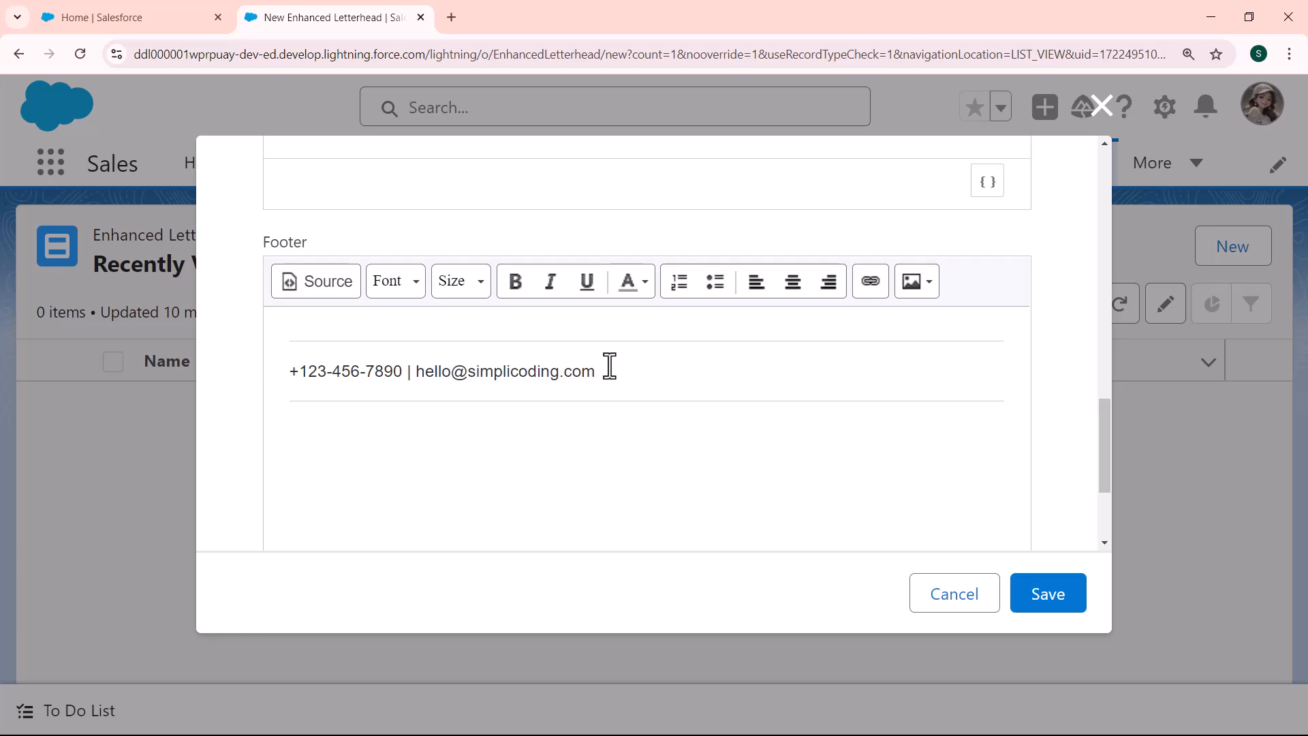
- Save the new letterhead and review the details and header content on its record page
mouse_move(1104, 443)
mouse_down()
mouse_move(1102, 366)
mouse_move(1113, 457)
mouse_up()
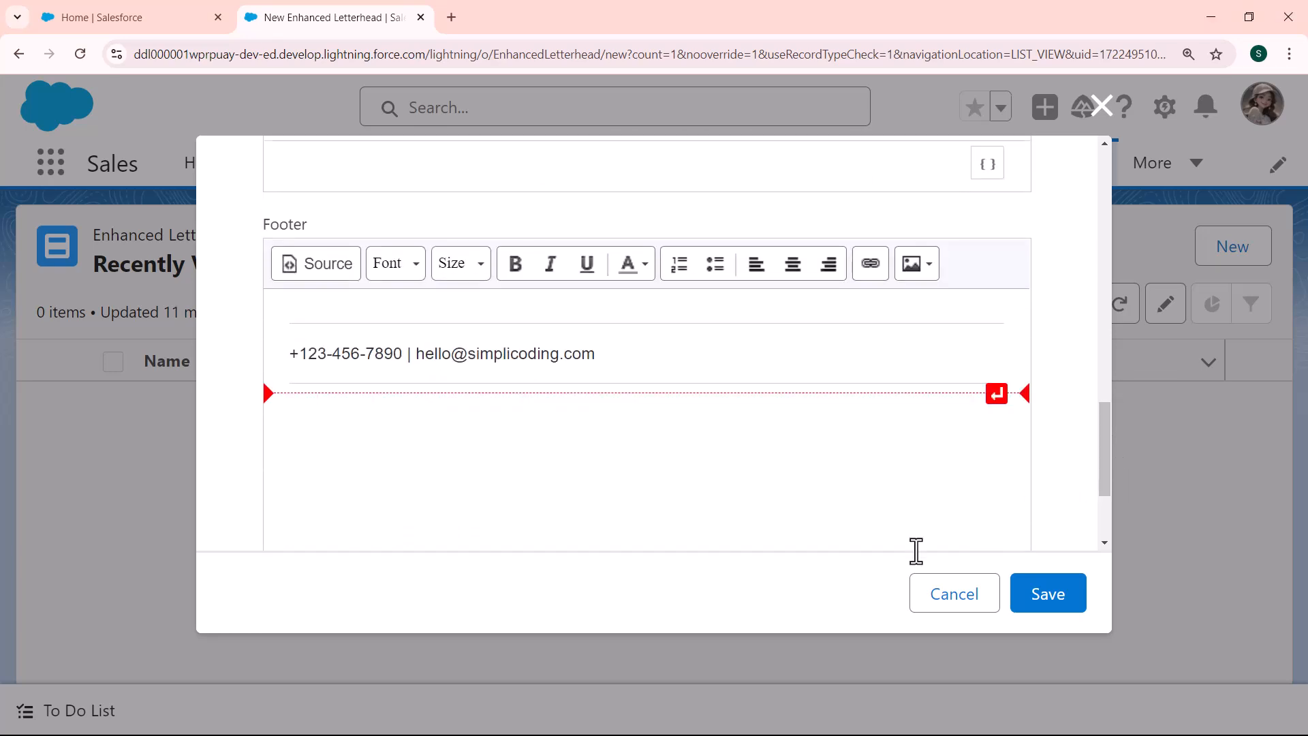
click(1057, 597)
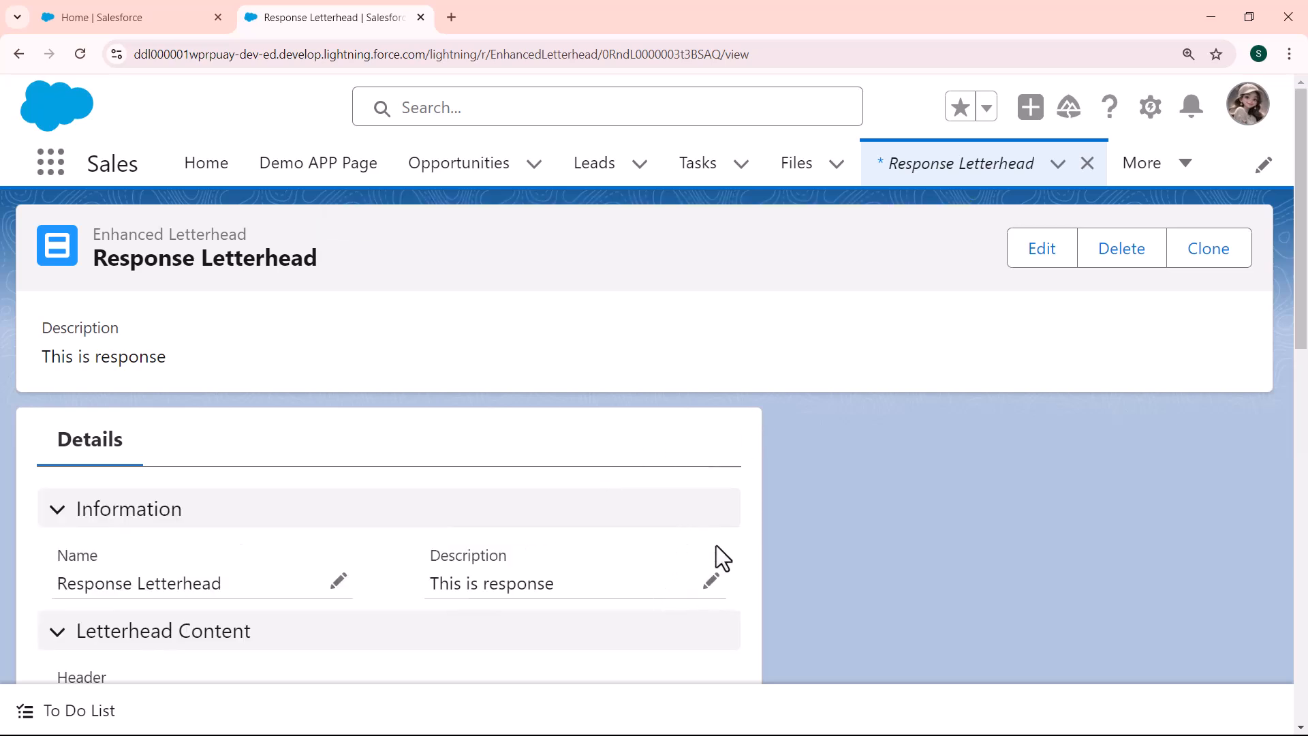
drag(1305, 242, 1304, 300)
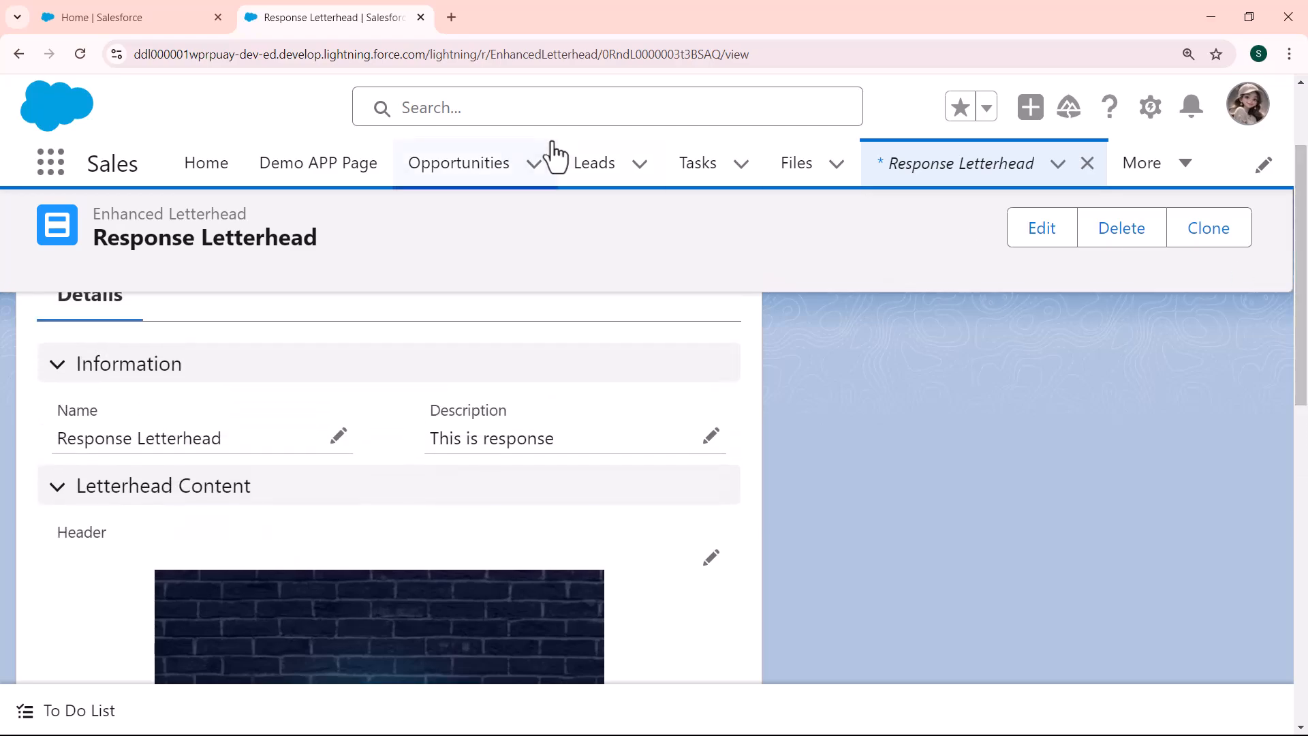